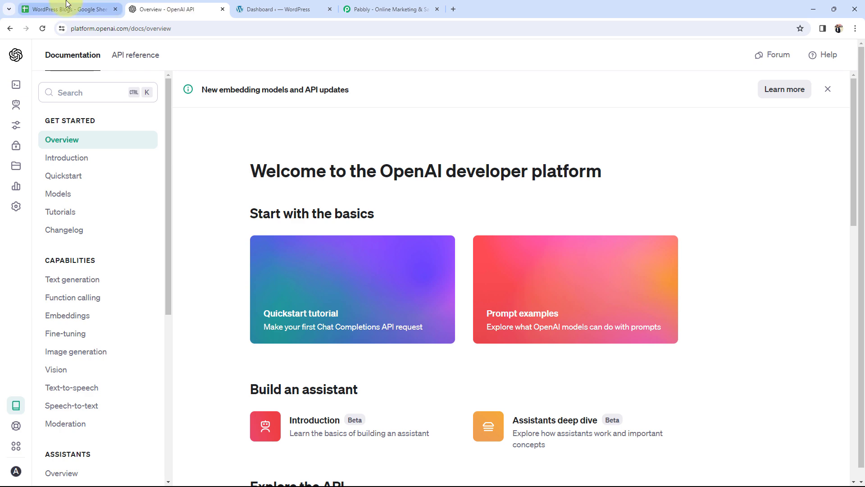
- Switch from the WordPress Blogs sheet to the Pabbly website, enter the account's apps page and open Pabbly Connect
click(273, 279)
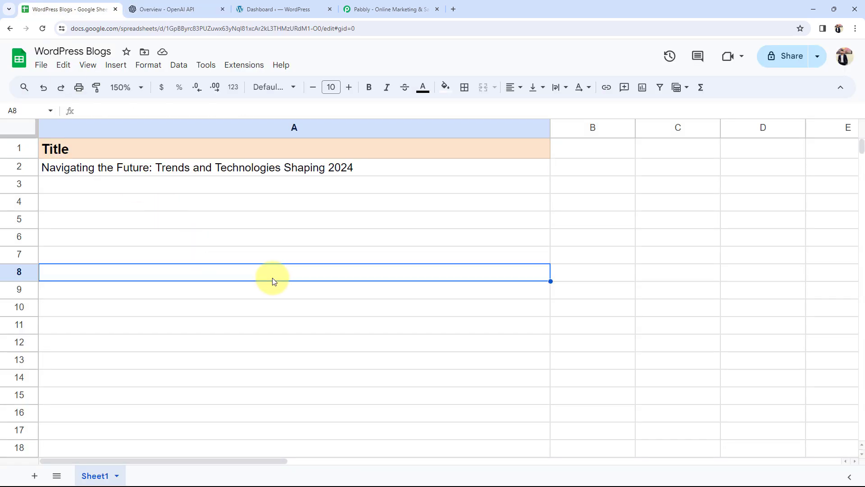
click(410, 8)
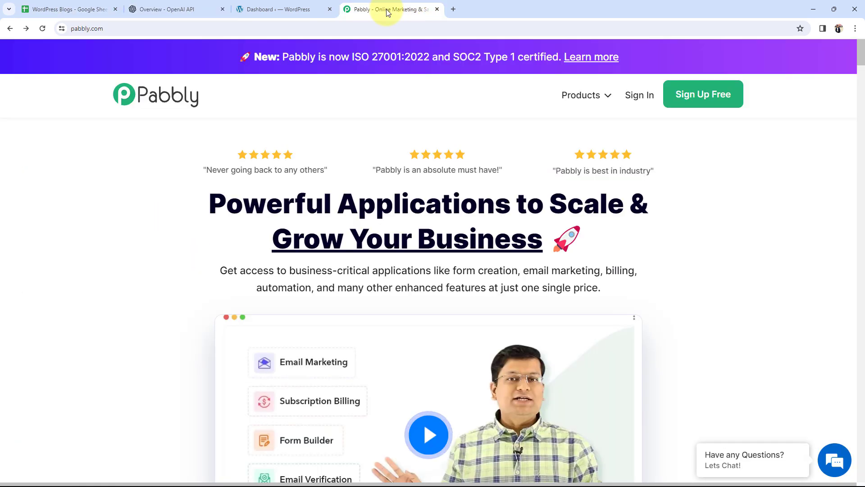
drag(211, 202, 574, 247)
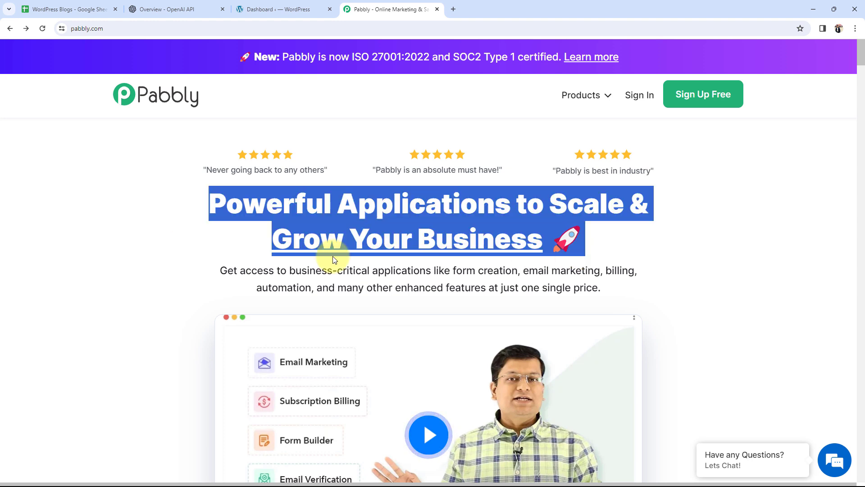
click(229, 258)
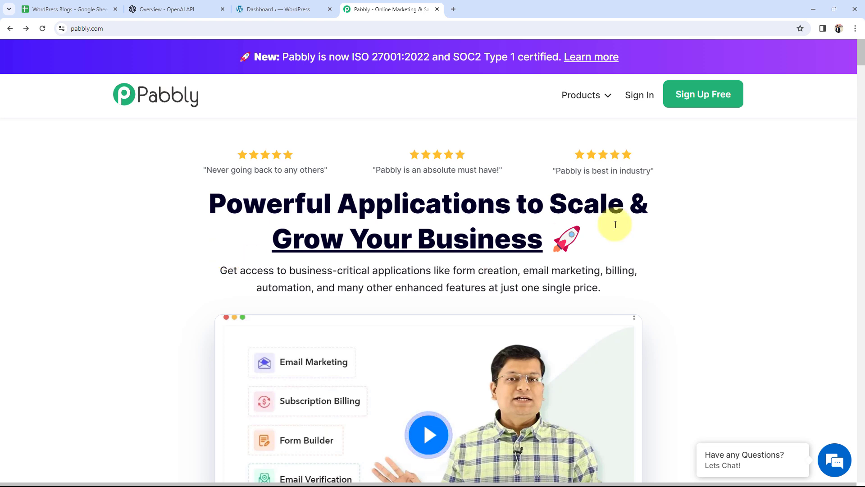
click(692, 107)
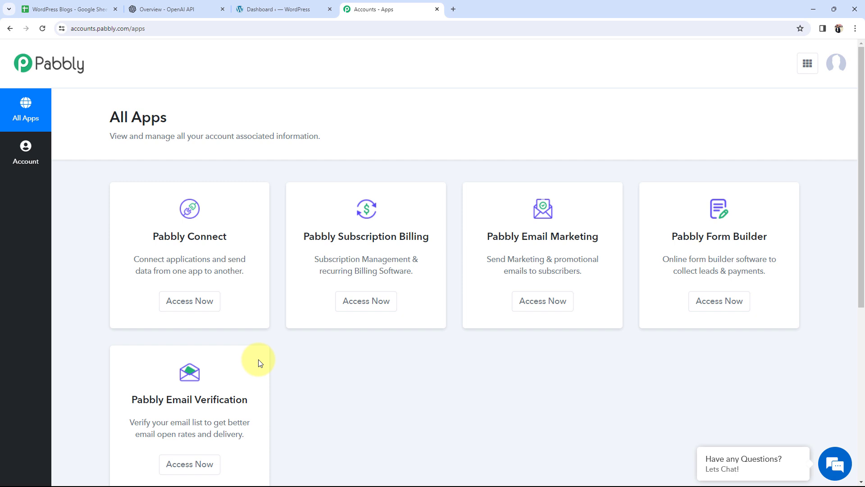
drag(151, 236, 212, 257)
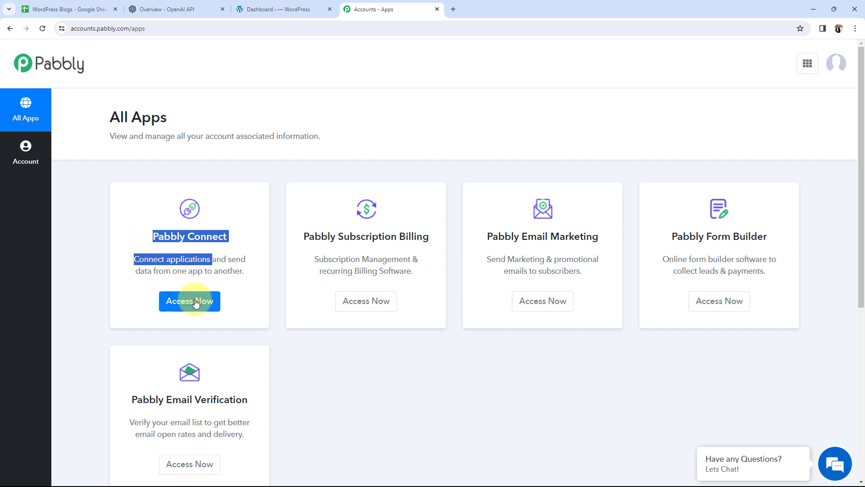
click(195, 302)
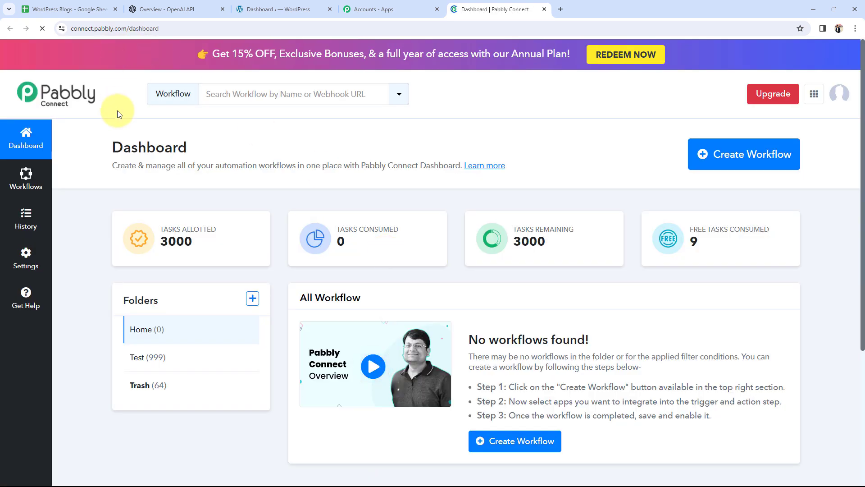
- Create a workflow named "Generate WordPress Blogs using AI" in the Home folder and collapse its trigger step
drag(112, 149, 205, 161)
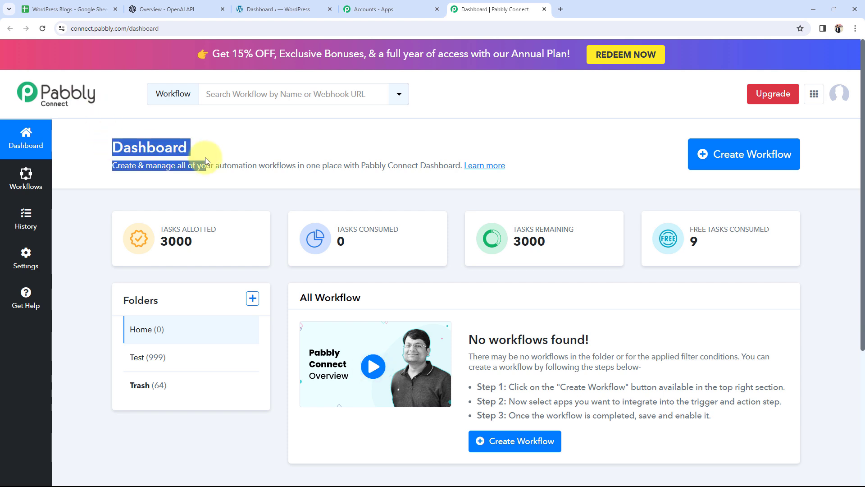
click(218, 145)
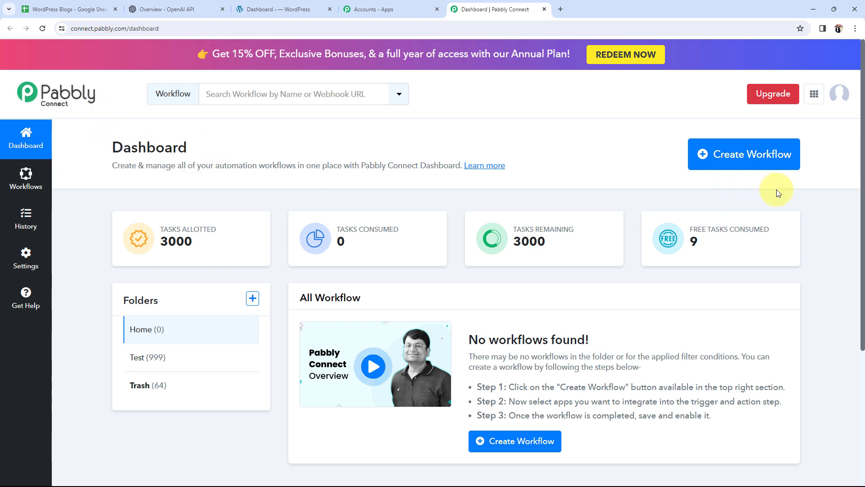
click(727, 161)
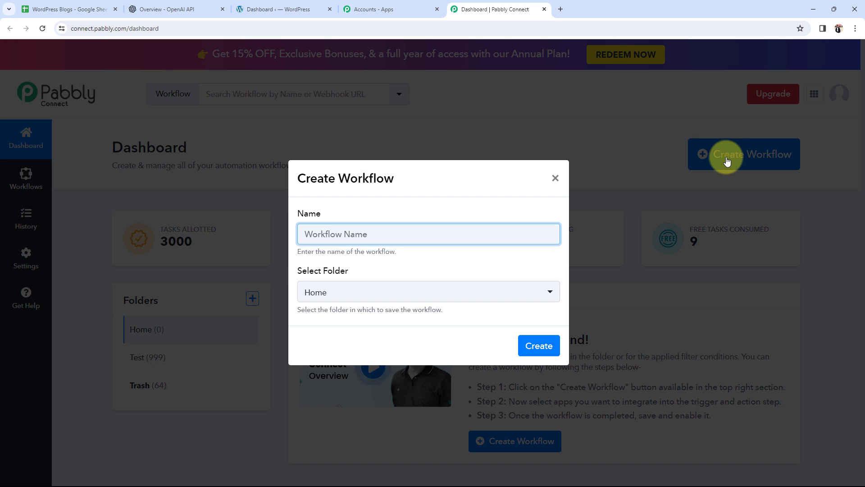
text(Generate WordPress Blogs using AI)
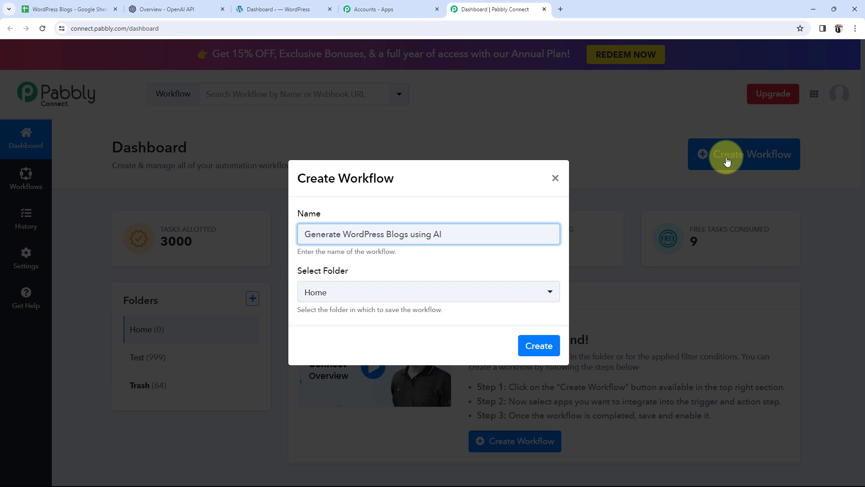
click(420, 292)
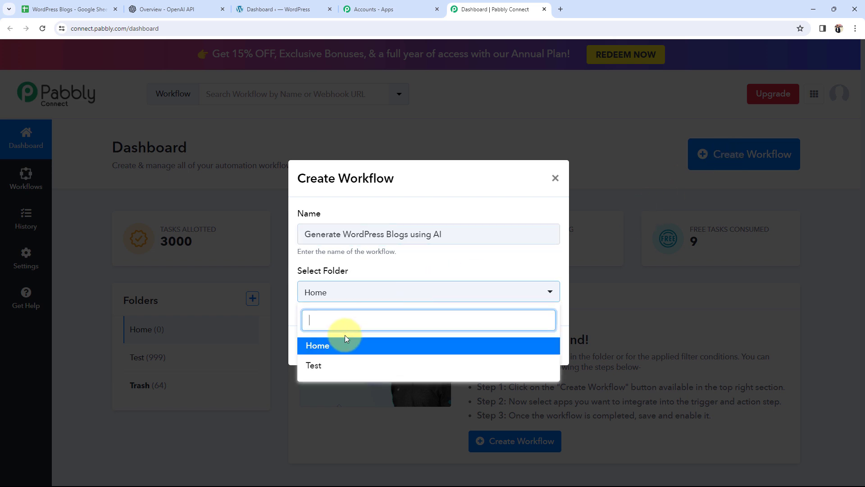
click(315, 346)
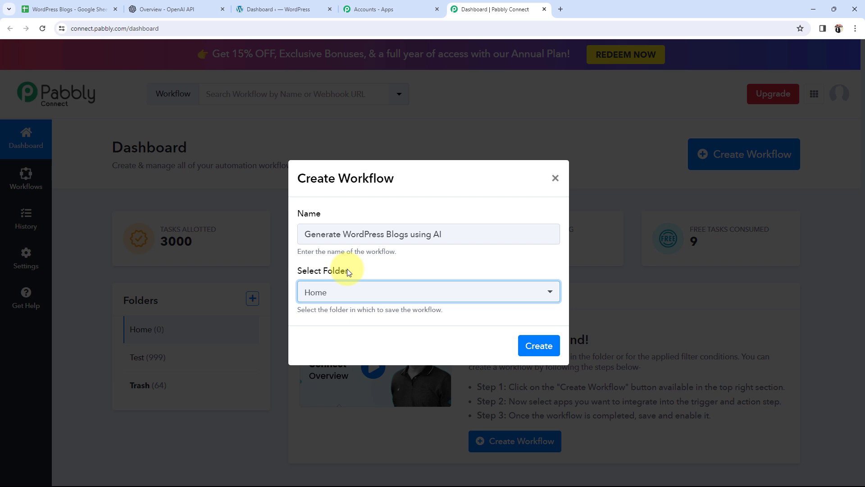
click(541, 347)
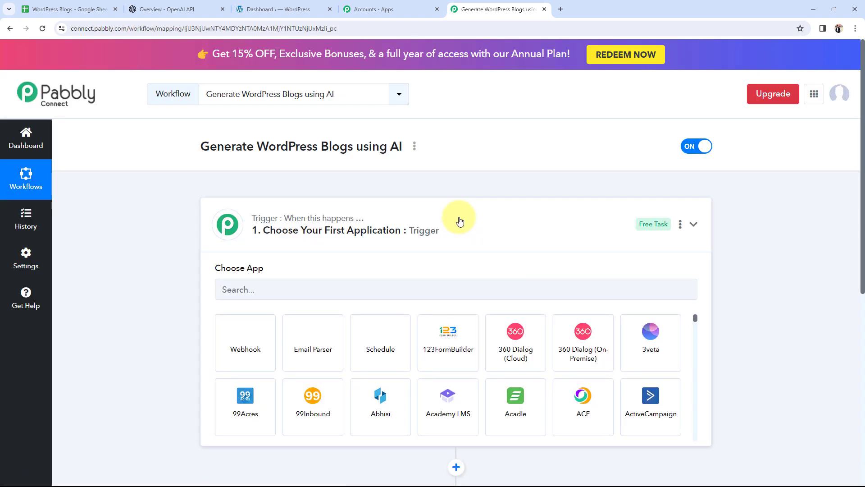
click(453, 225)
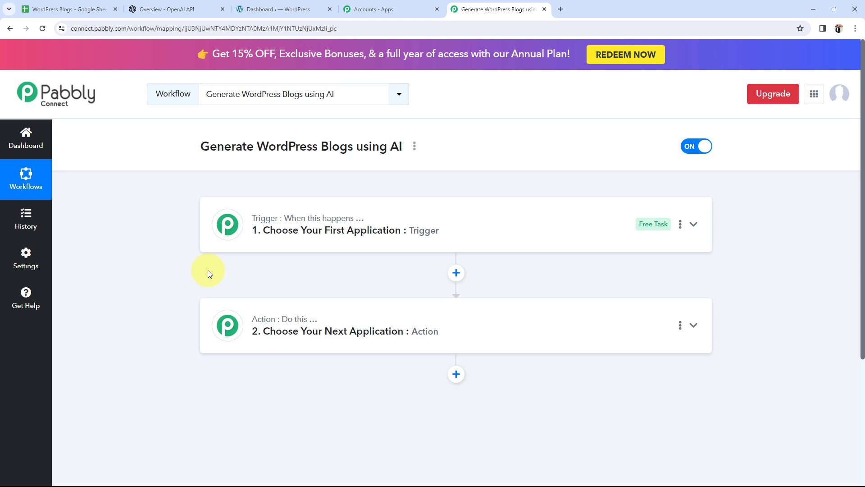
- Examine the title rows in the WordPress Blogs sheet, the OpenAI developer platform and the WordPress dashboard as the apps involved
click(59, 8)
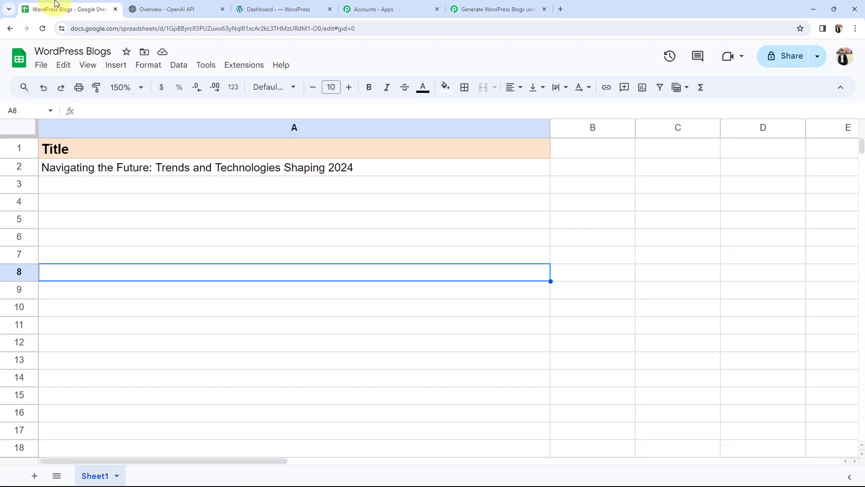
click(110, 170)
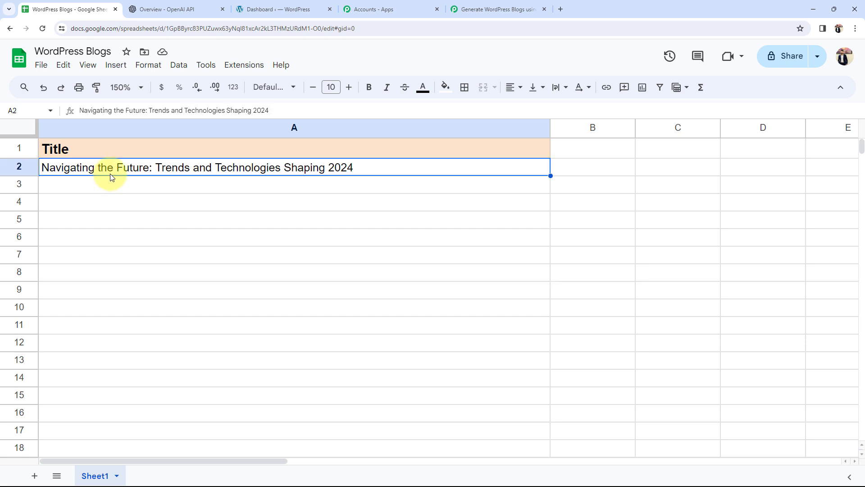
click(171, 6)
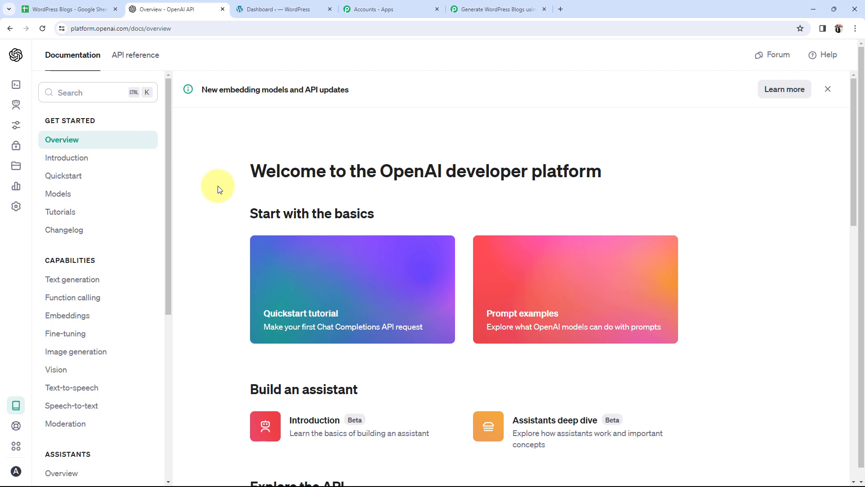
click(263, 9)
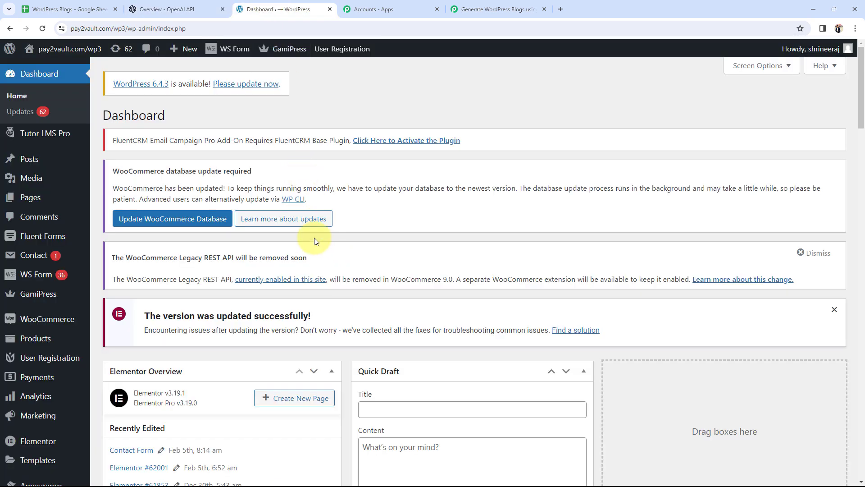
click(68, 9)
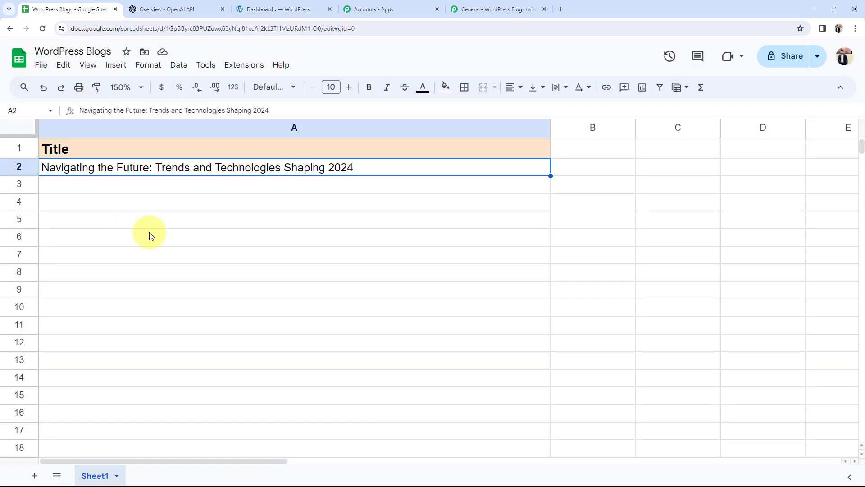
click(70, 53)
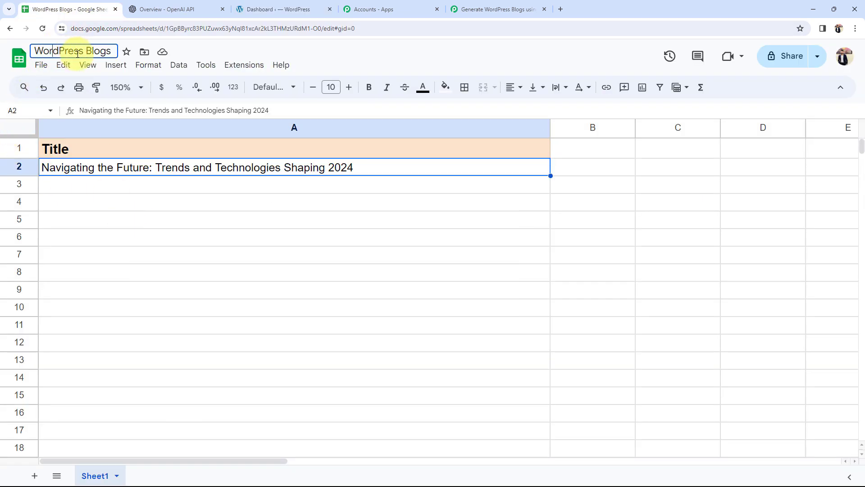
click(164, 221)
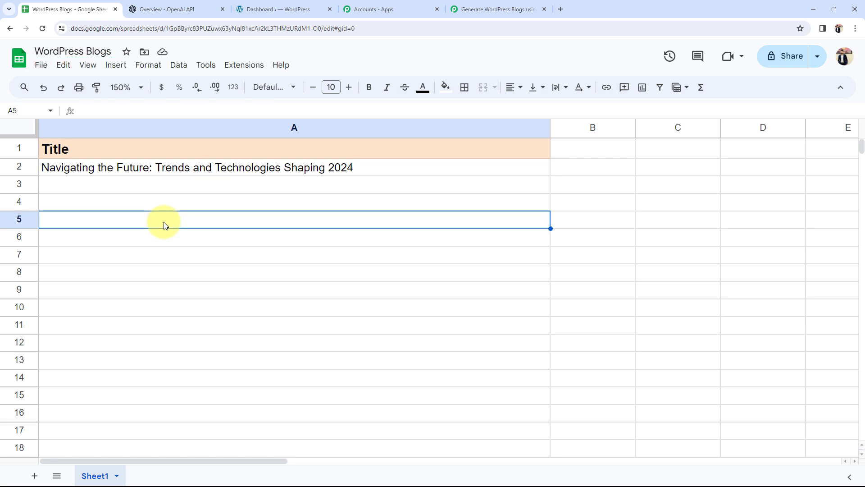
double_click(124, 190)
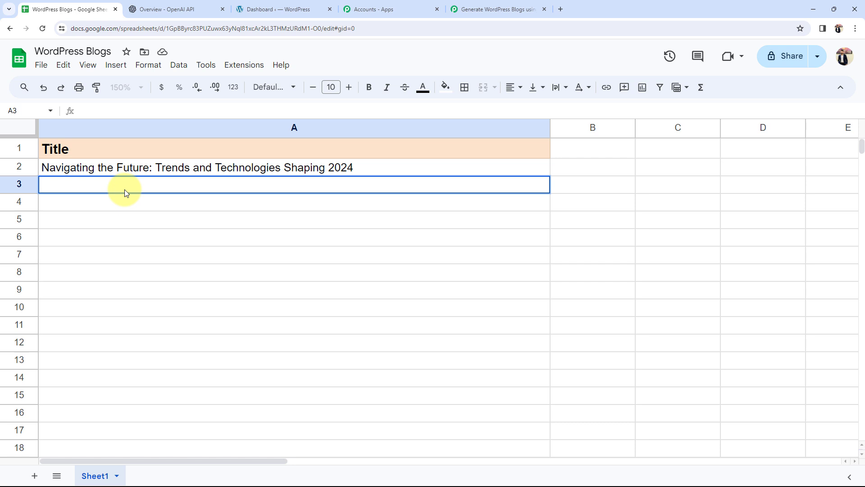
click(123, 220)
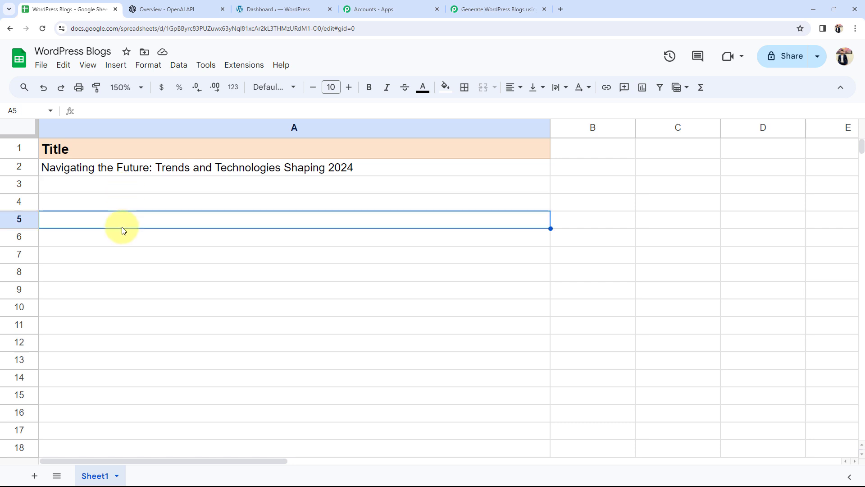
click(104, 169)
click(201, 9)
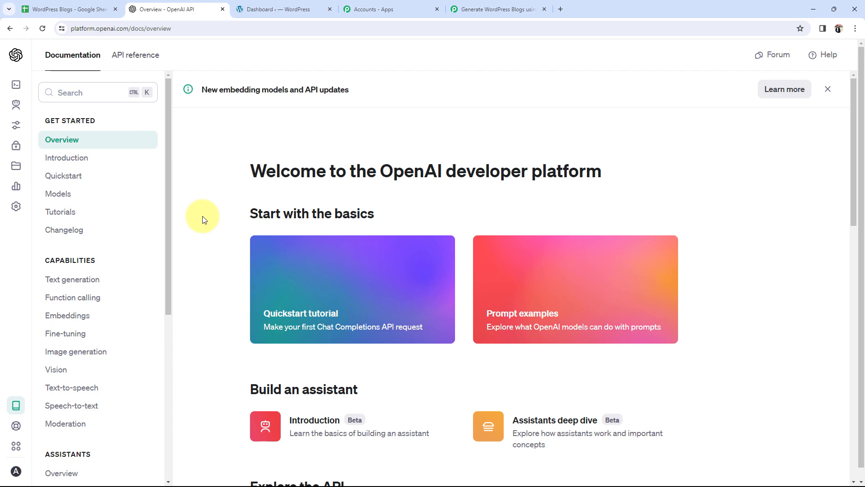
click(273, 13)
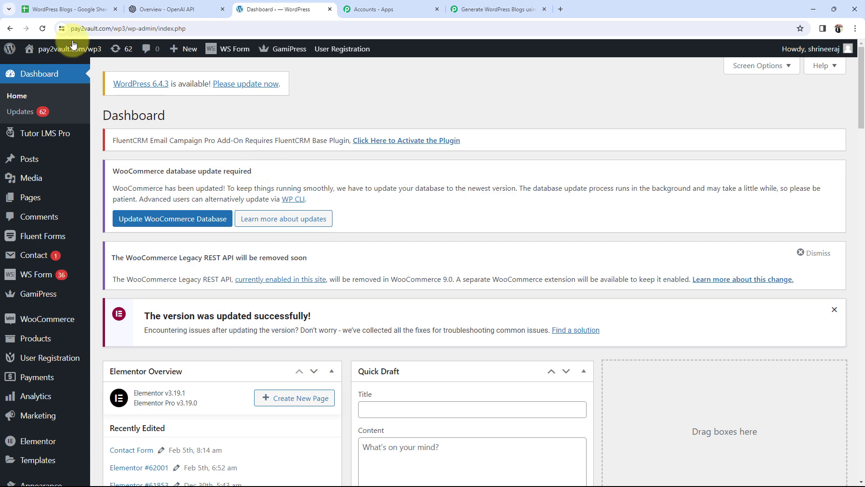
click(59, 9)
click(102, 189)
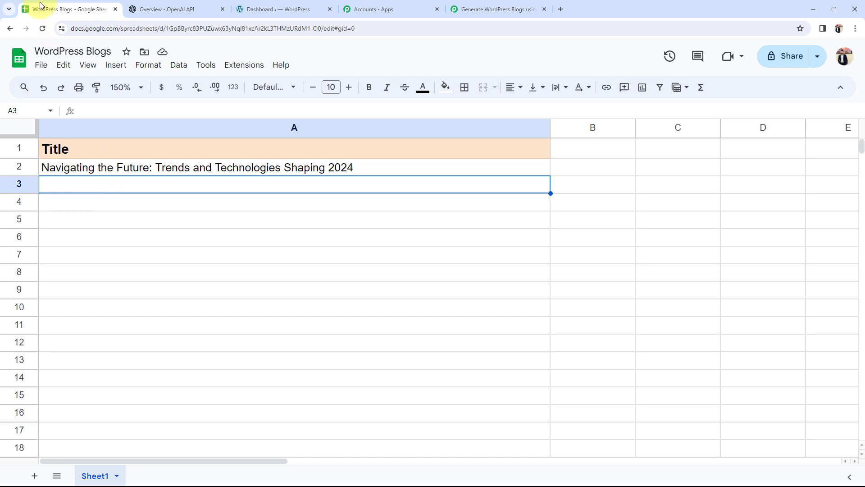
click(95, 171)
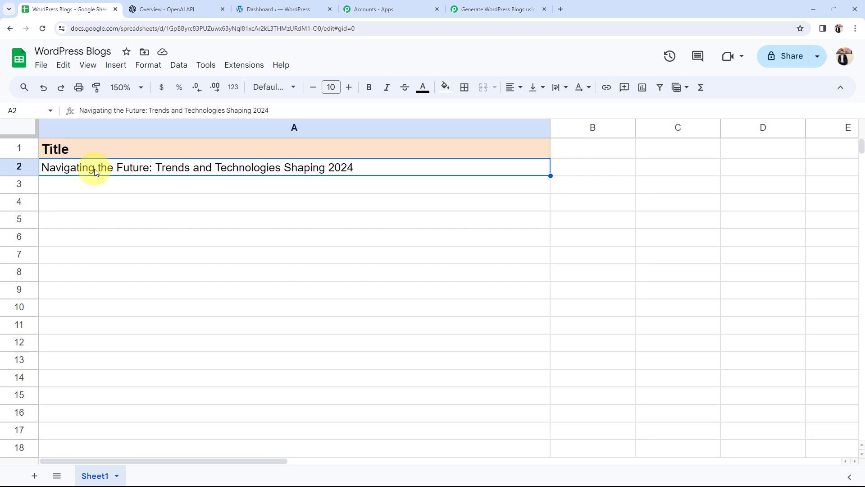
click(107, 188)
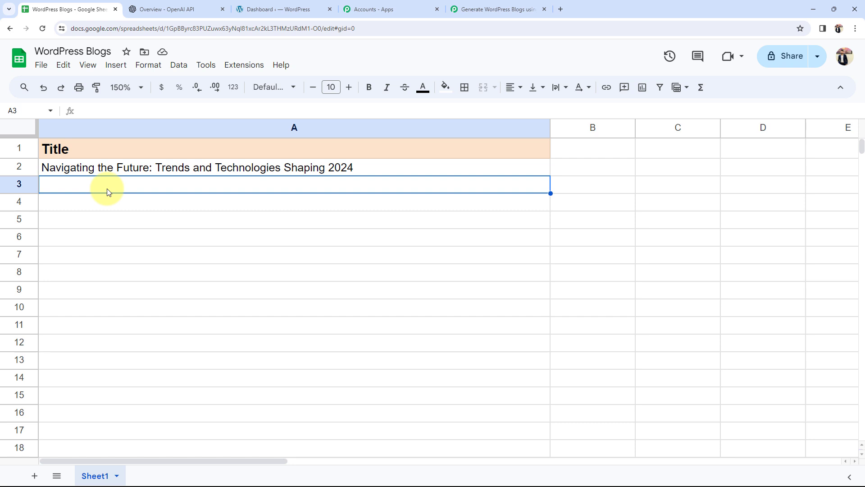
click(162, 9)
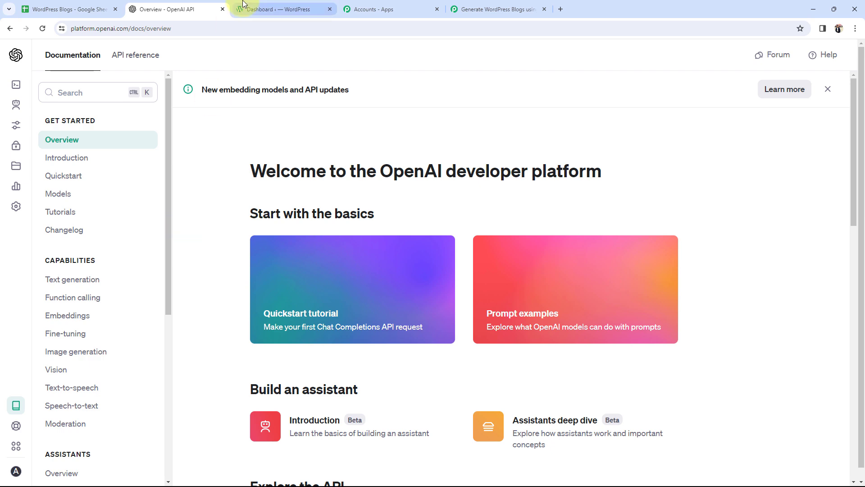
click(277, 9)
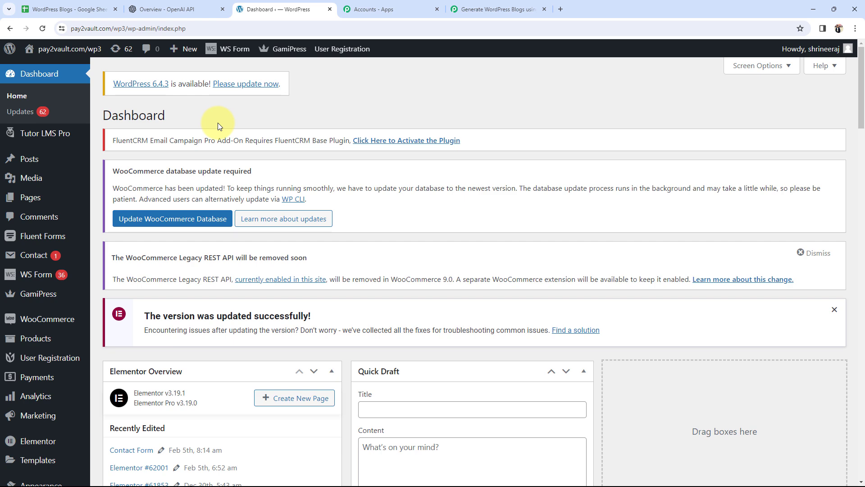
- Return to the Pabbly Connect workflow and set its trigger to Google Sheets with the event New or Updated Spreadsheet Row
click(512, 5)
click(326, 215)
click(265, 285)
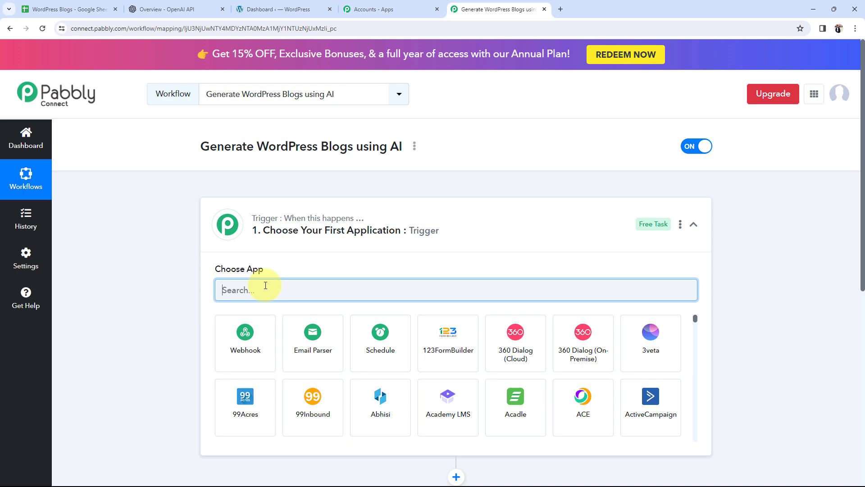
text(goo)
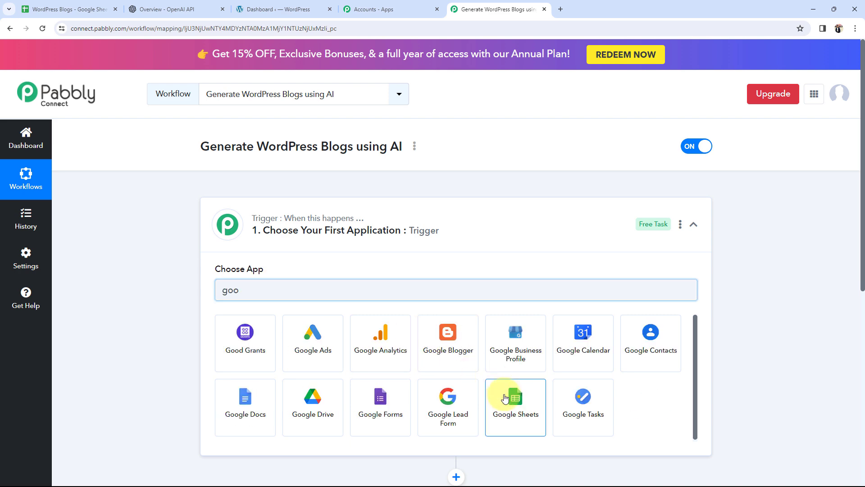
click(516, 404)
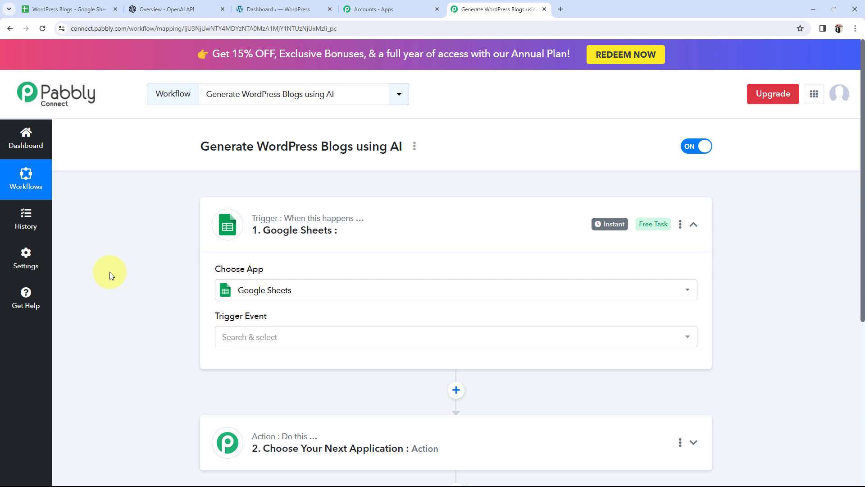
click(266, 335)
click(256, 408)
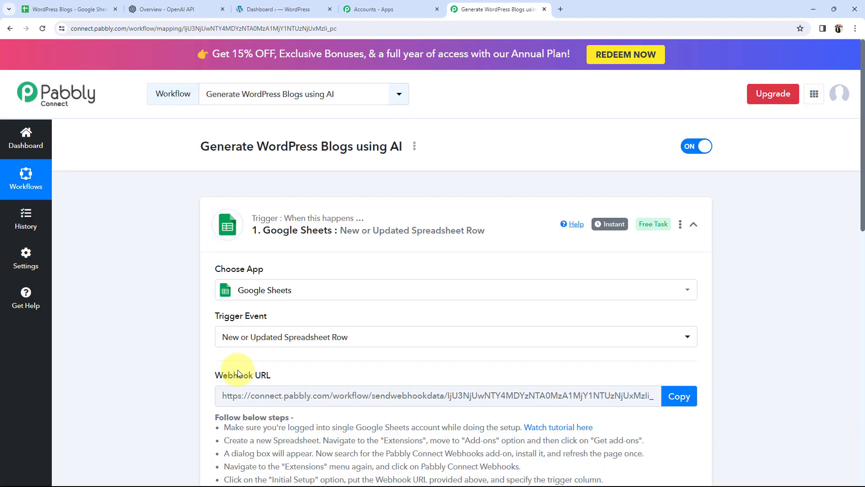
- Collapse the Google Sheets trigger, set the first action to OpenAI (ChatGPT, DALL-E) with the ChatGPT event, and collapse it
click(88, 5)
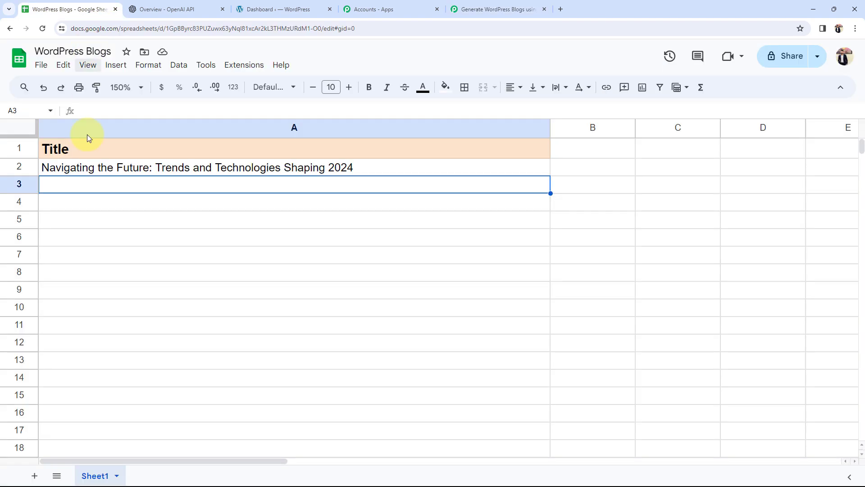
click(464, 9)
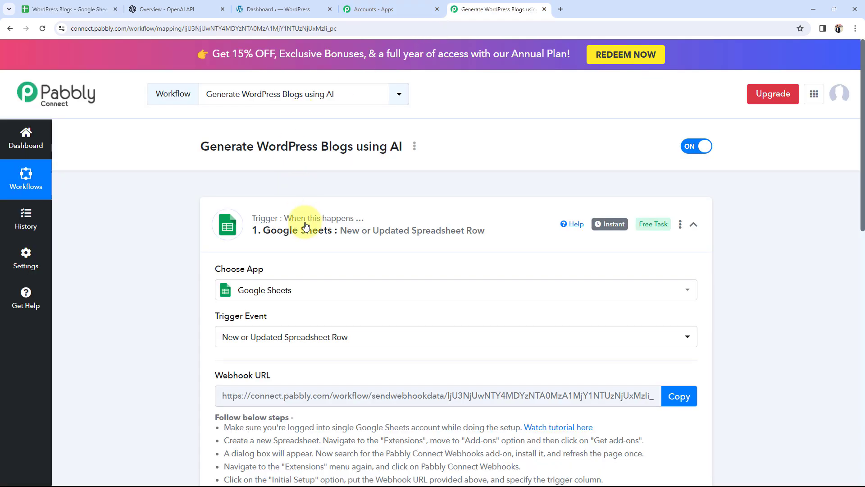
click(275, 229)
scroll(259, 333, down, 3)
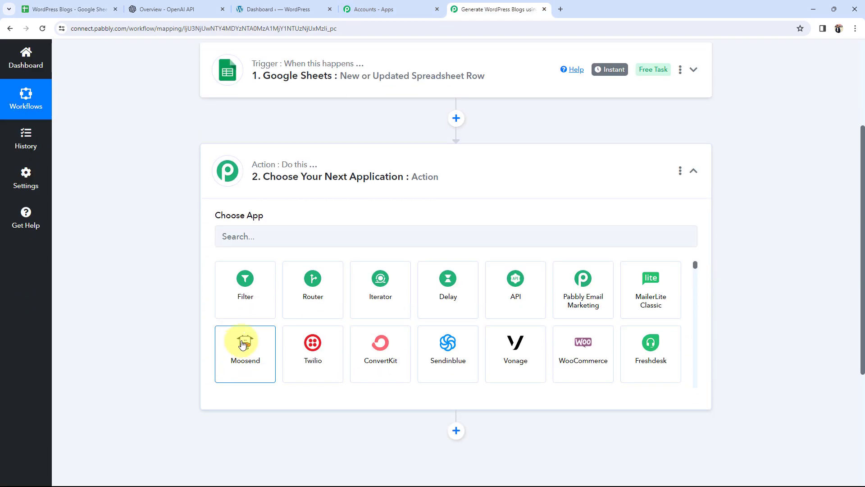
click(249, 228)
text(open)
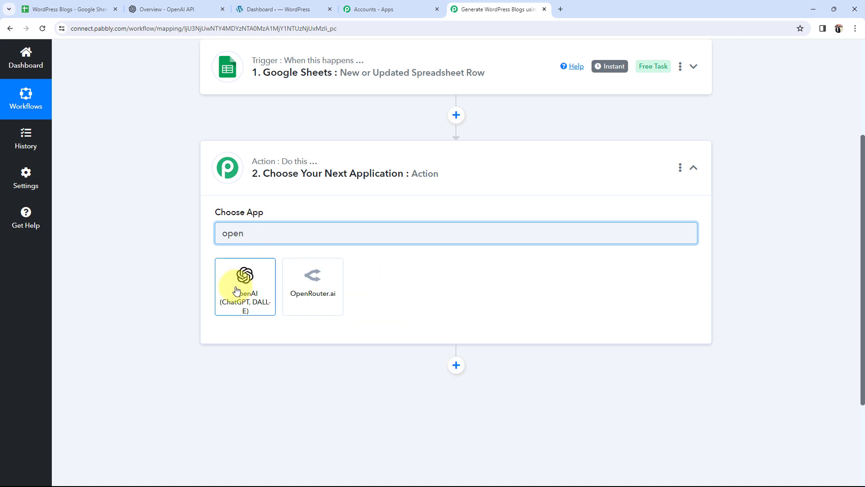
click(231, 285)
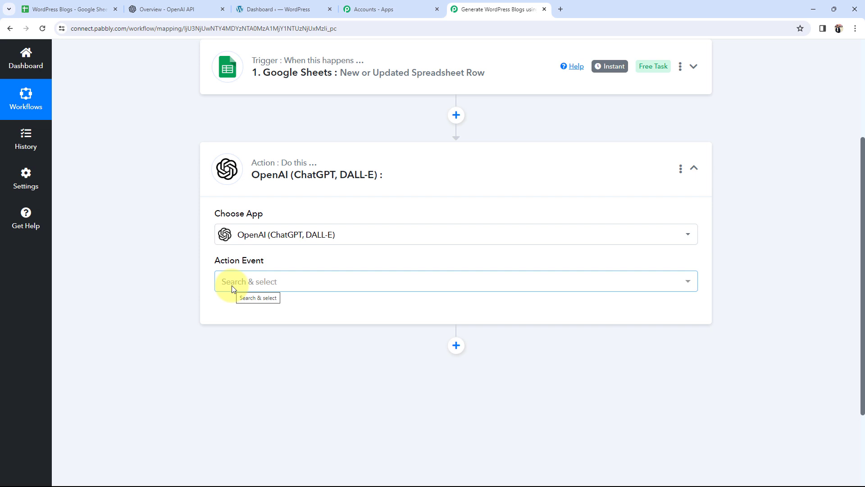
click(232, 287)
click(245, 127)
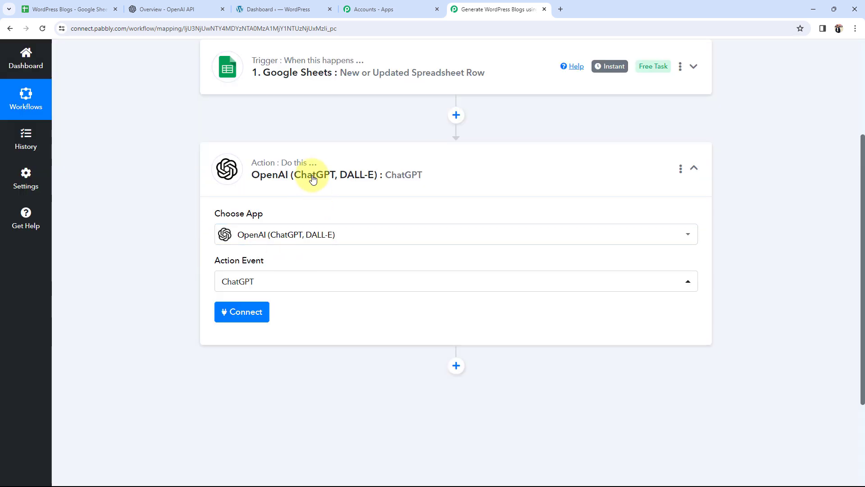
click(314, 179)
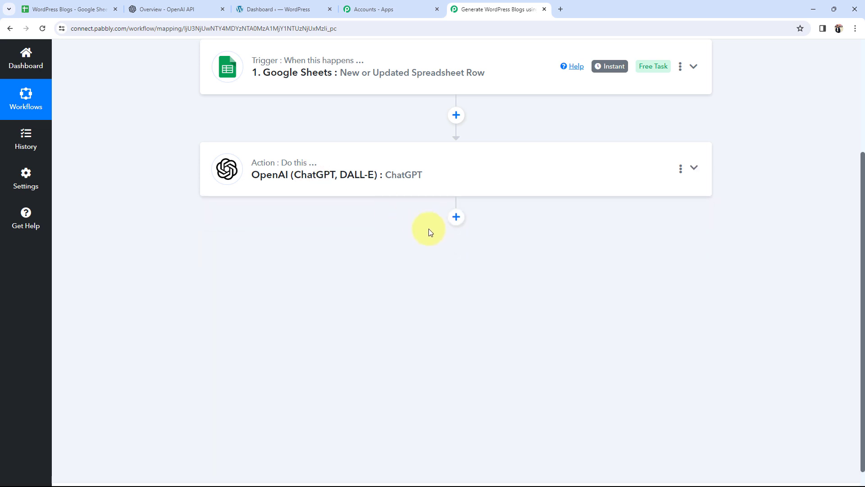
- Add a WordPress action after the OpenAI step with the event Create a Post, and collapse it
click(456, 216)
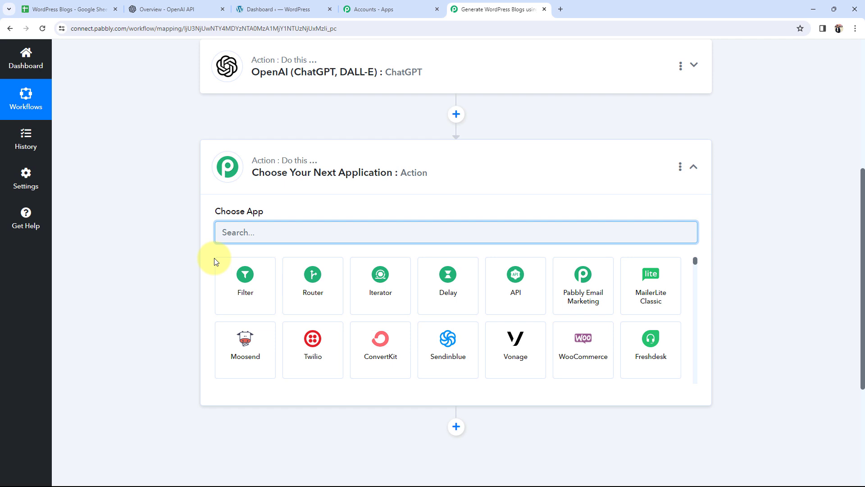
text(wordpre)
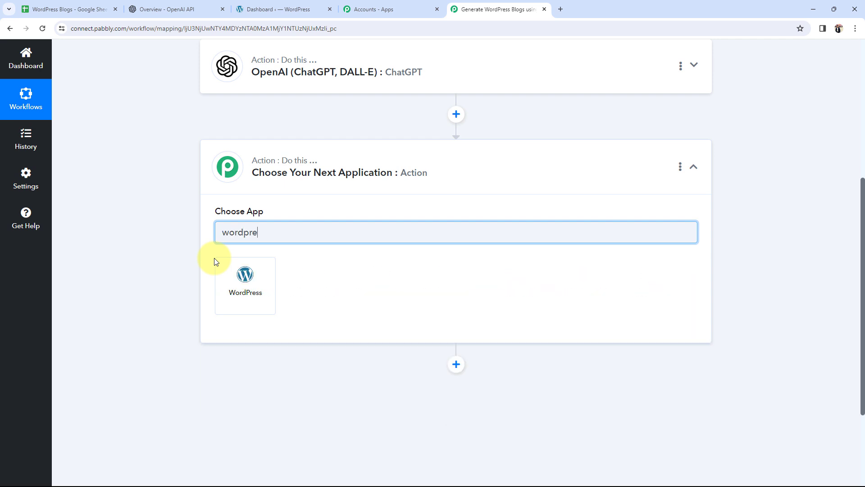
click(230, 272)
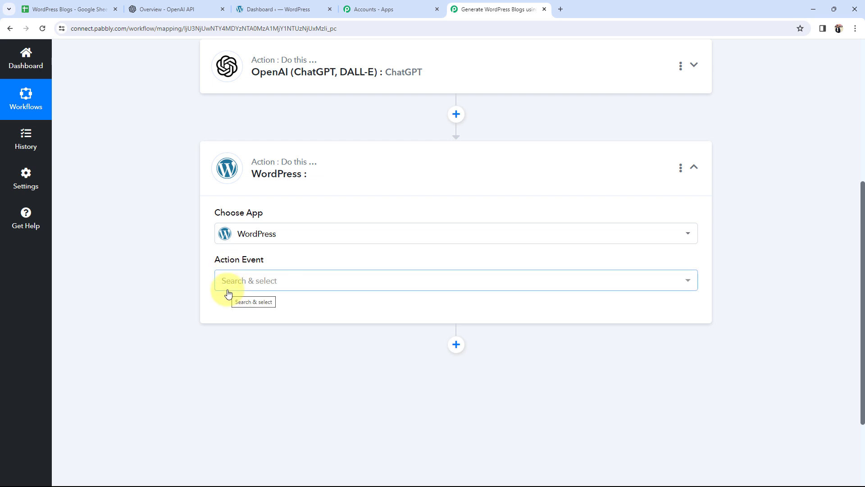
click(228, 293)
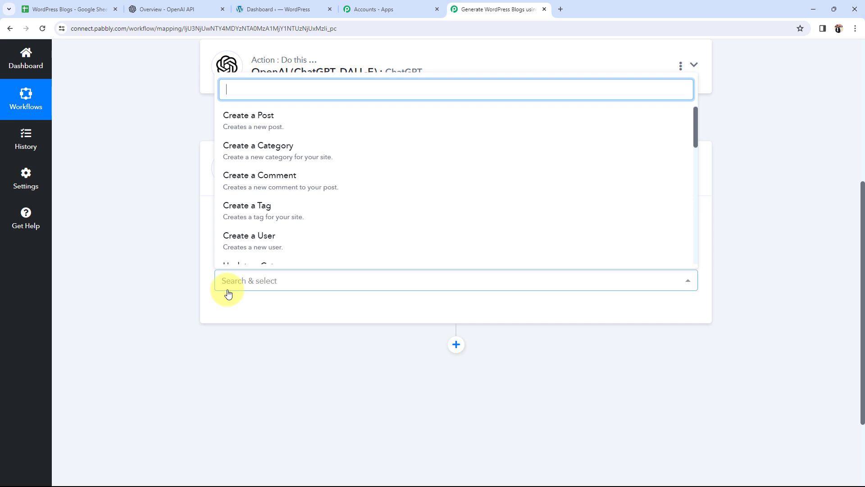
click(261, 122)
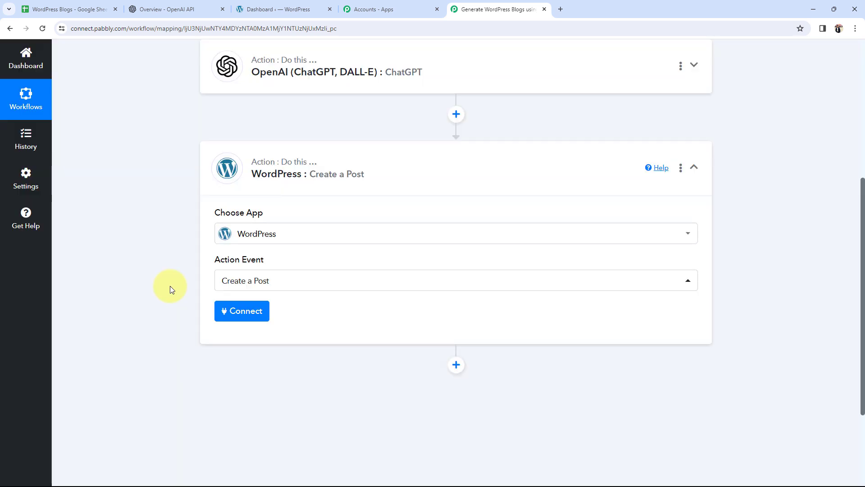
click(309, 192)
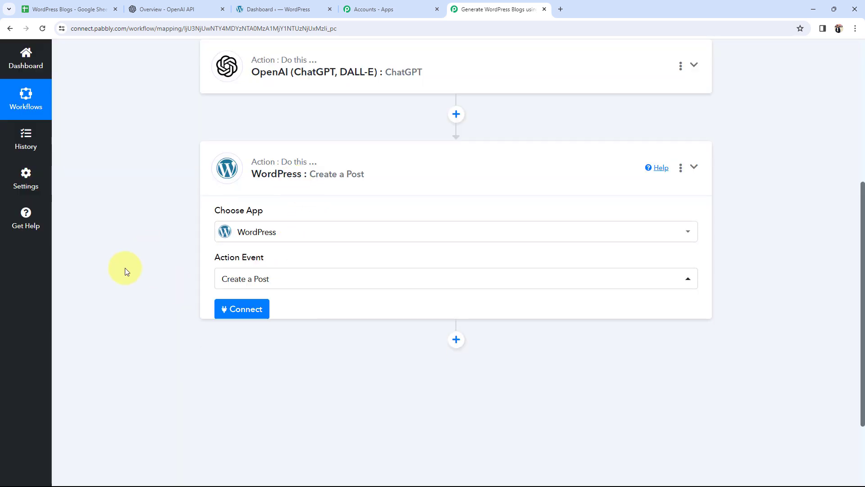
scroll(126, 278, up, 5)
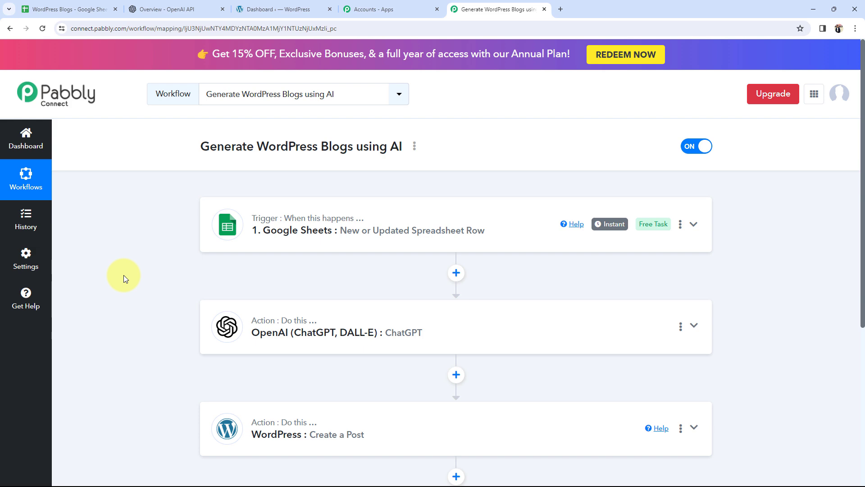
- Expand the Google Sheets trigger and examine its webhook URL and setup instructions alongside the WordPress Blogs sheet
click(257, 248)
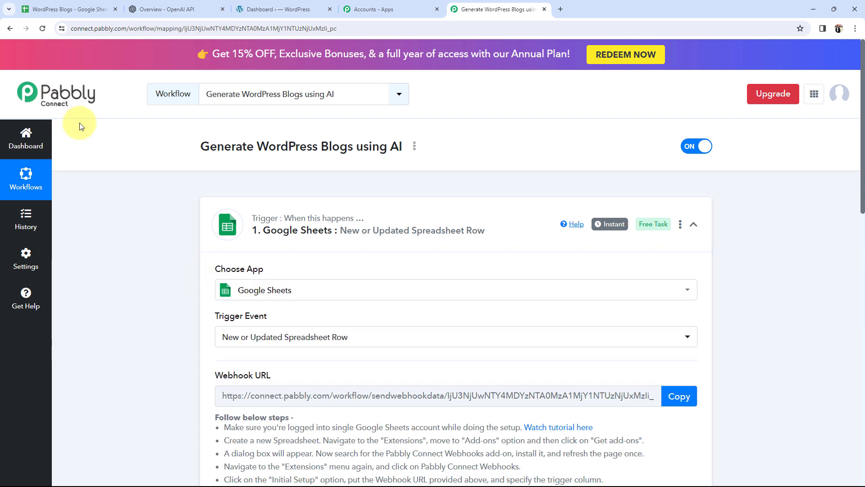
click(45, 3)
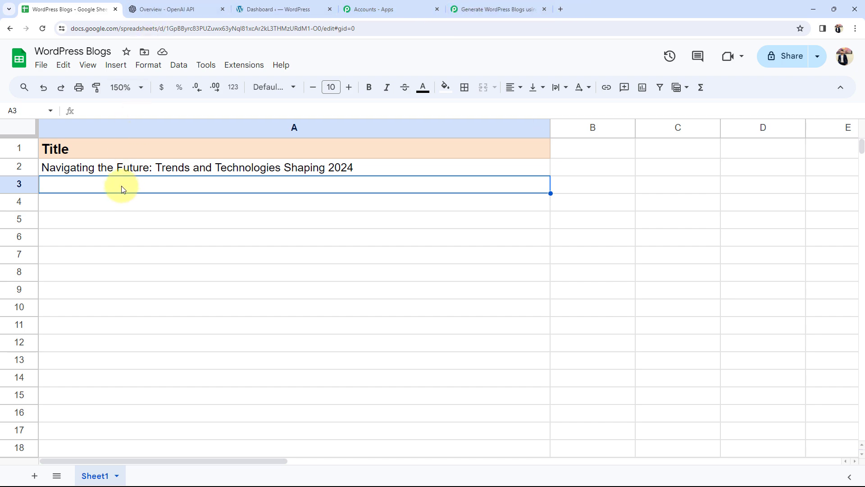
click(449, 4)
scroll(171, 234, down, 5)
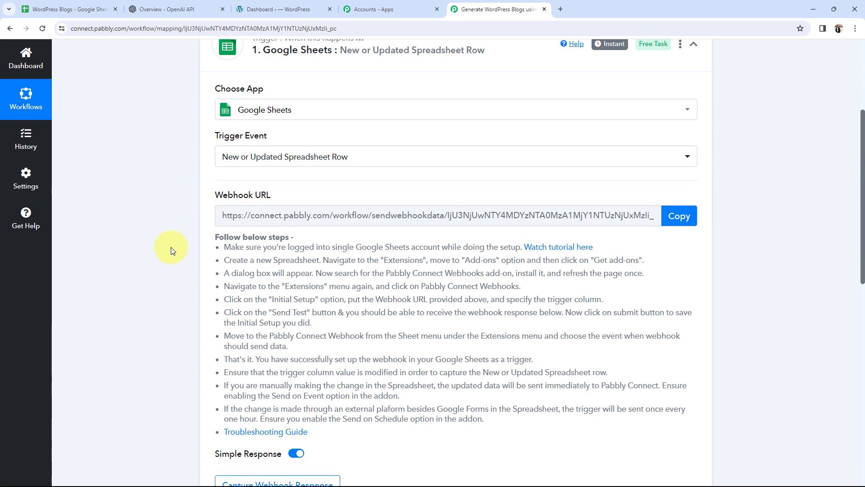
scroll(201, 227, up, 3)
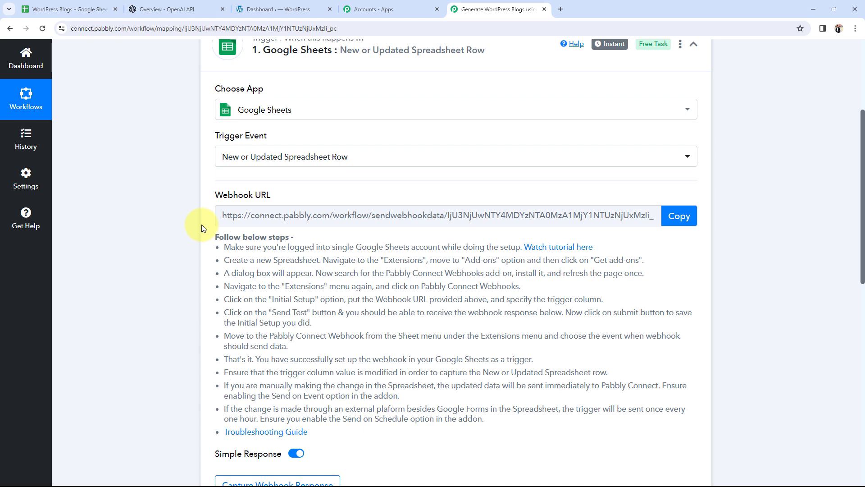
scroll(201, 228, up, 1)
mouse_move(228, 247)
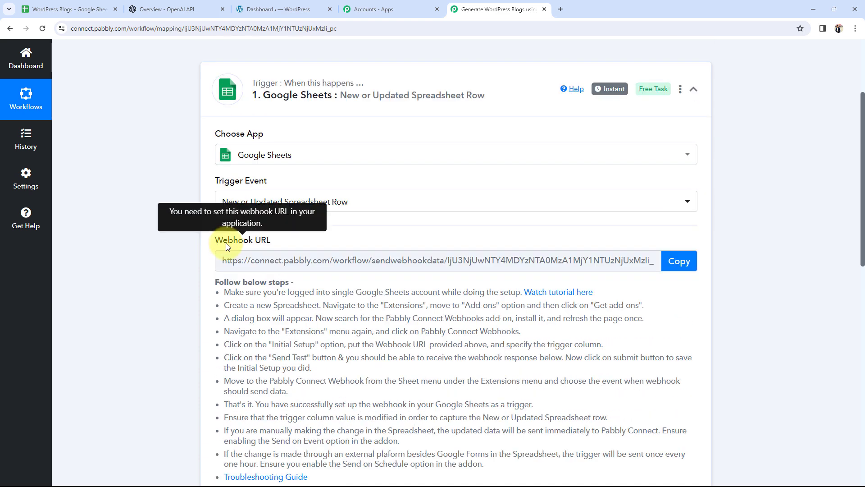
drag(216, 243, 277, 244)
click(179, 263)
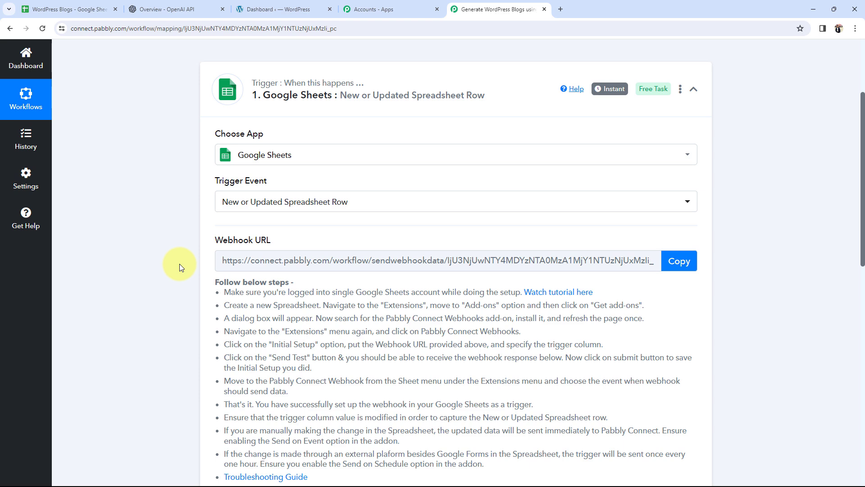
scroll(179, 264, down, 3)
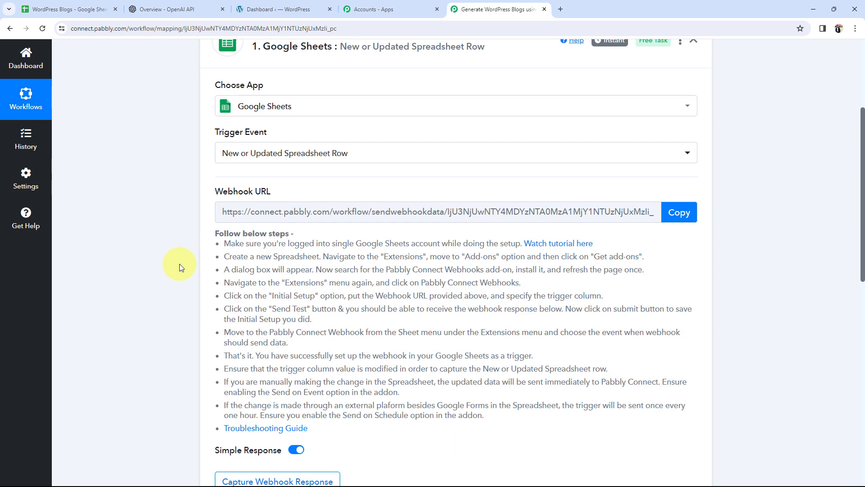
click(95, 6)
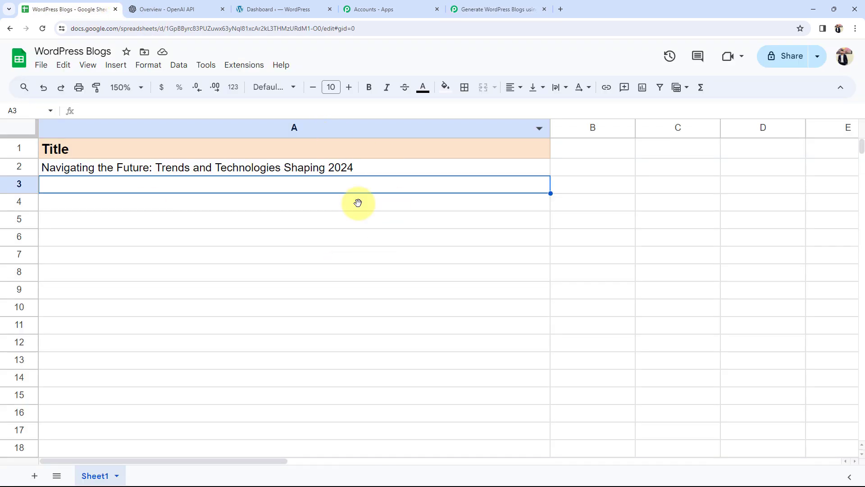
click(478, 8)
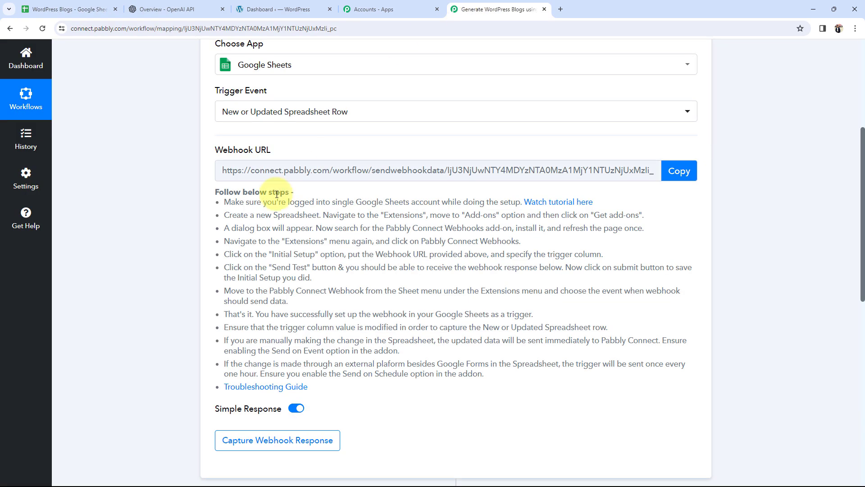
- Copy the Google Sheets trigger's webhook URL and review the setup instructions beneath it
triple_click(218, 151)
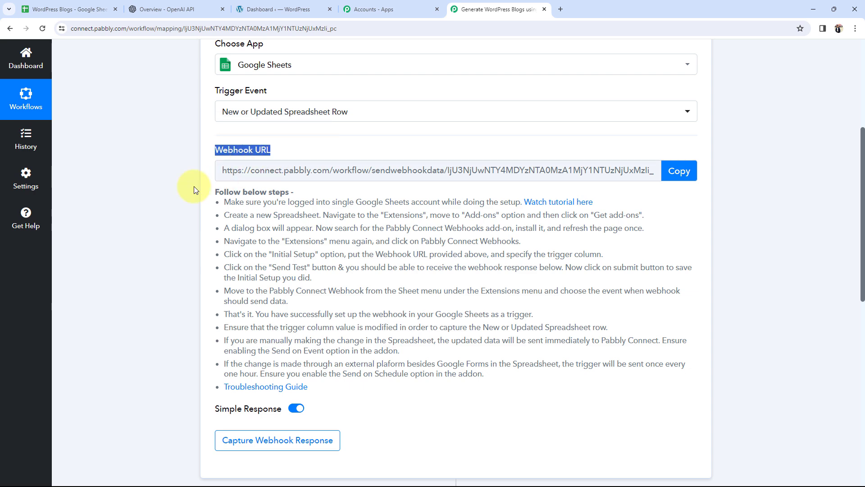
click(176, 193)
click(676, 170)
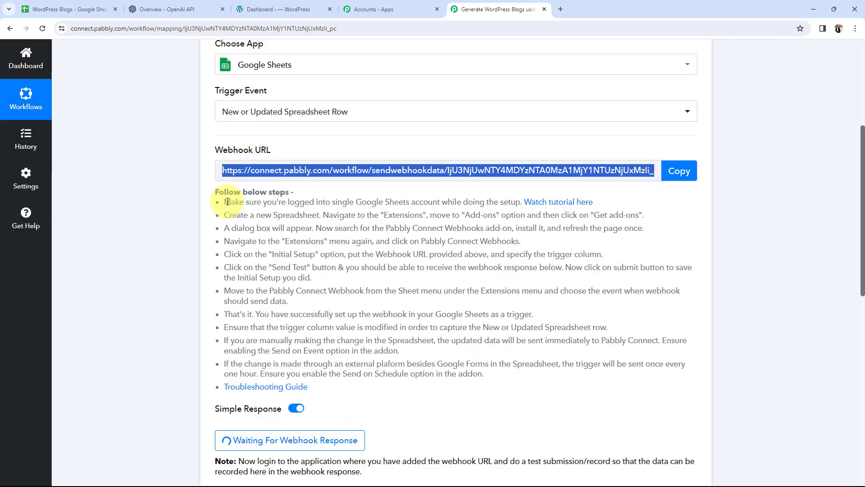
drag(228, 201, 569, 406)
click(574, 412)
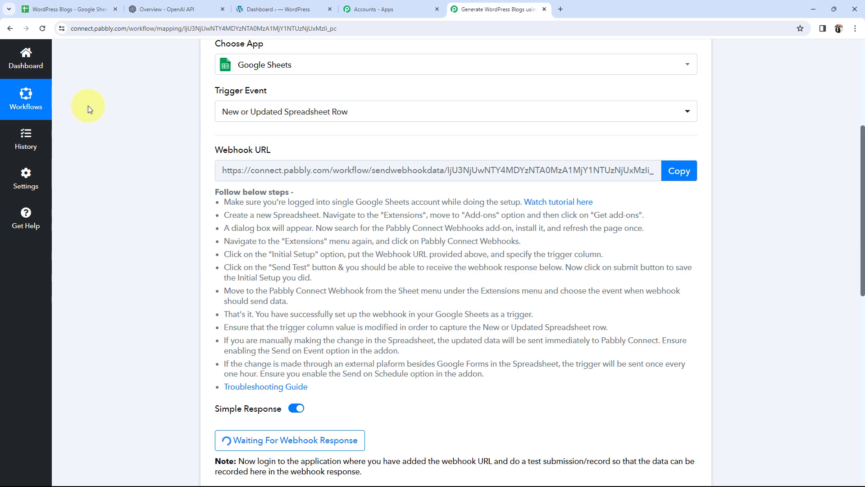
- Switch to the WordPress Blogs sheet, find Pabbly Connect Webhooks in the Google Workspace Marketplace, view its listing and close the marketplace
click(83, 10)
click(249, 275)
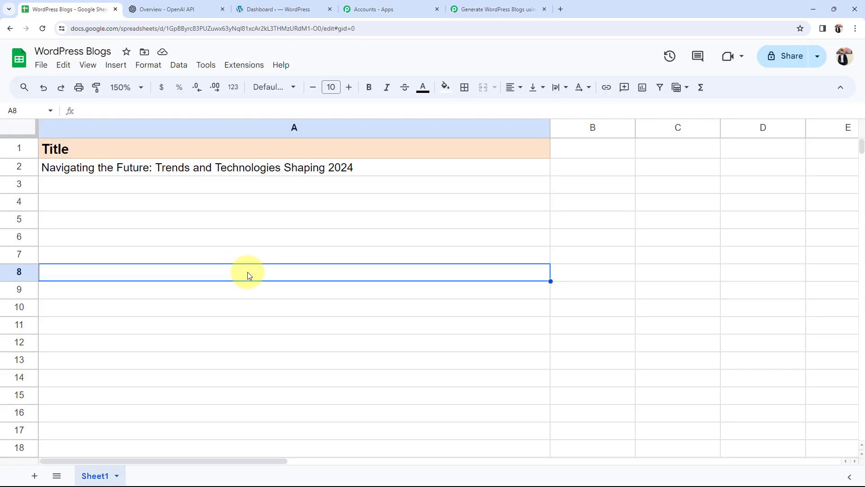
click(234, 63)
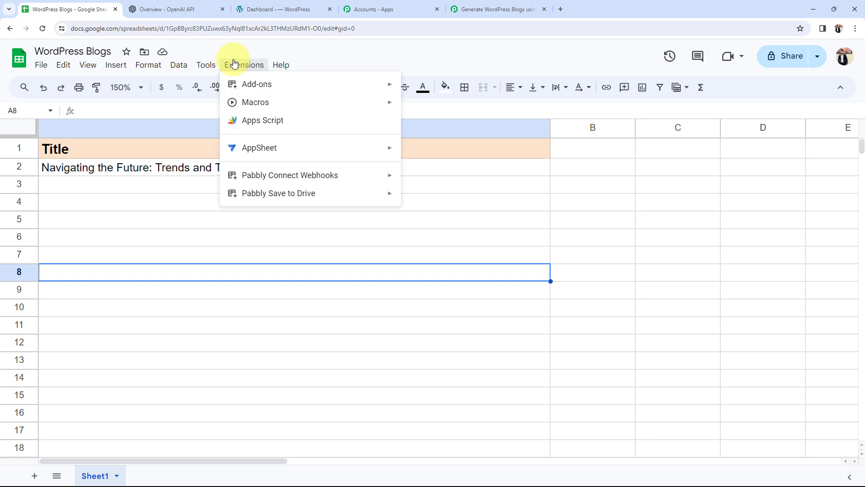
mouse_move(334, 86)
click(434, 87)
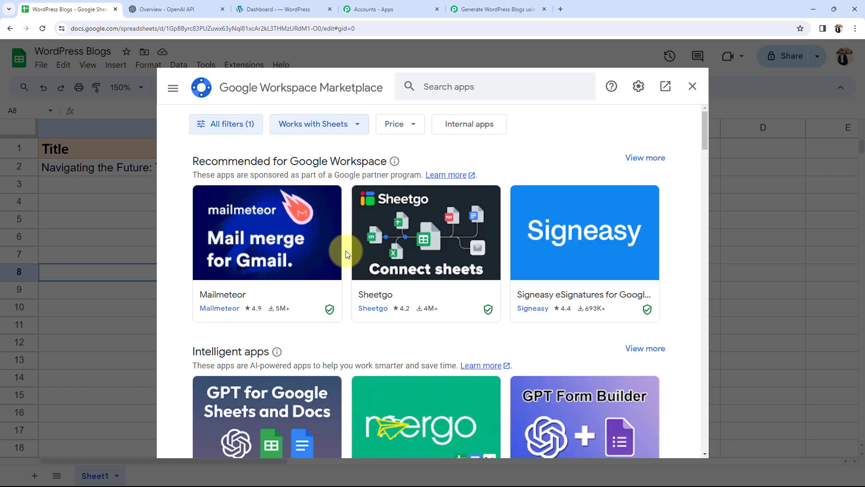
click(451, 87)
text(pabb)
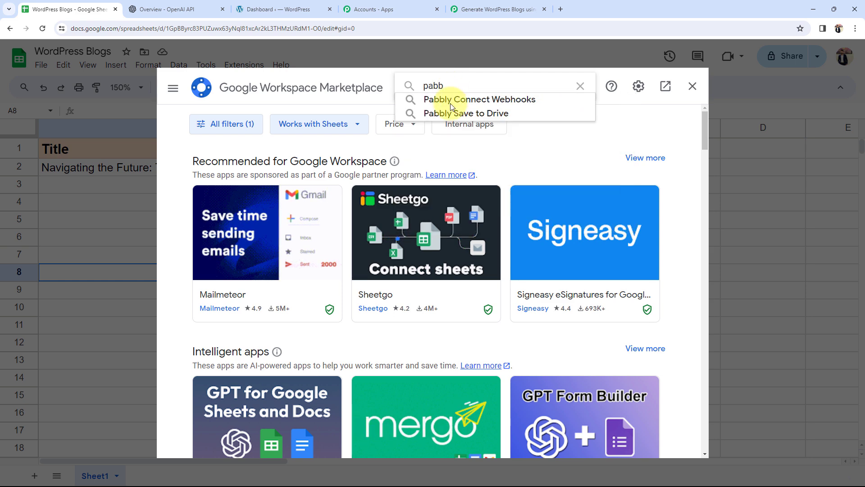
click(450, 104)
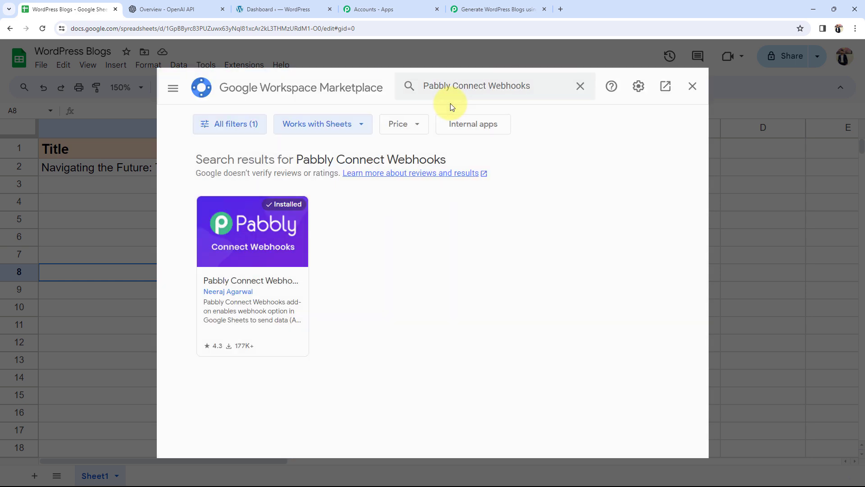
click(238, 264)
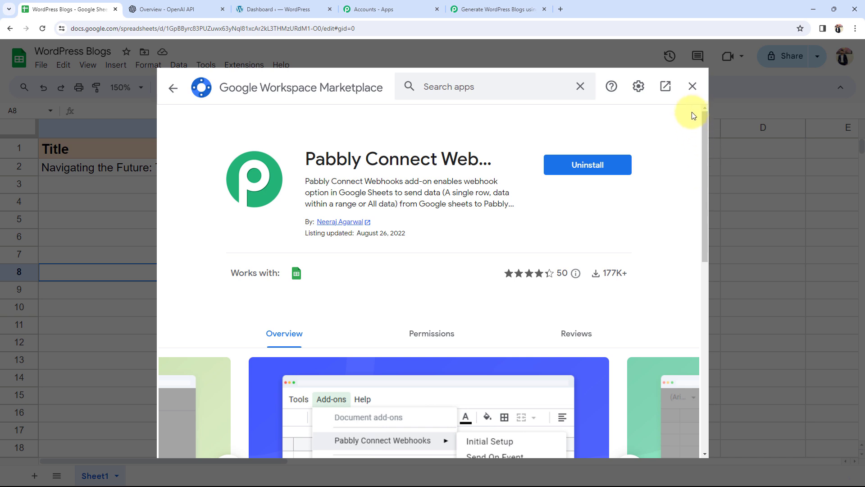
click(693, 86)
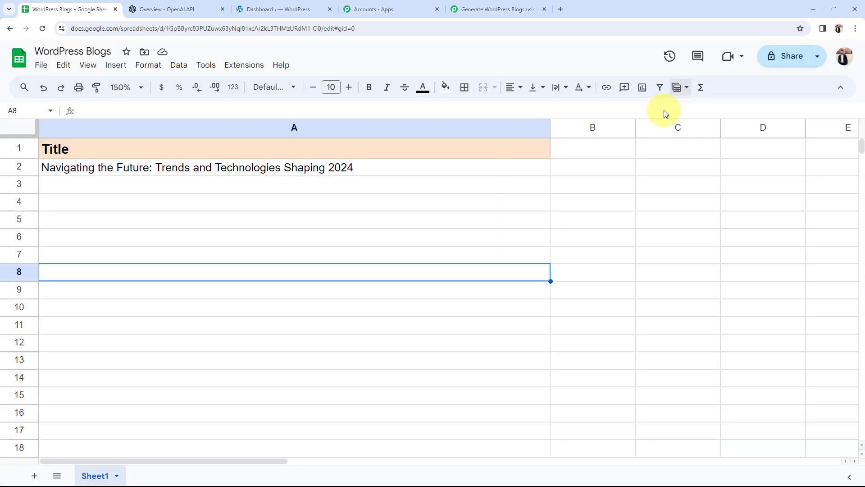
- Open the Initial Setup of Pabbly Connect Webhooks for Sheet1 and review its webhook URL and trigger column fields
click(332, 201)
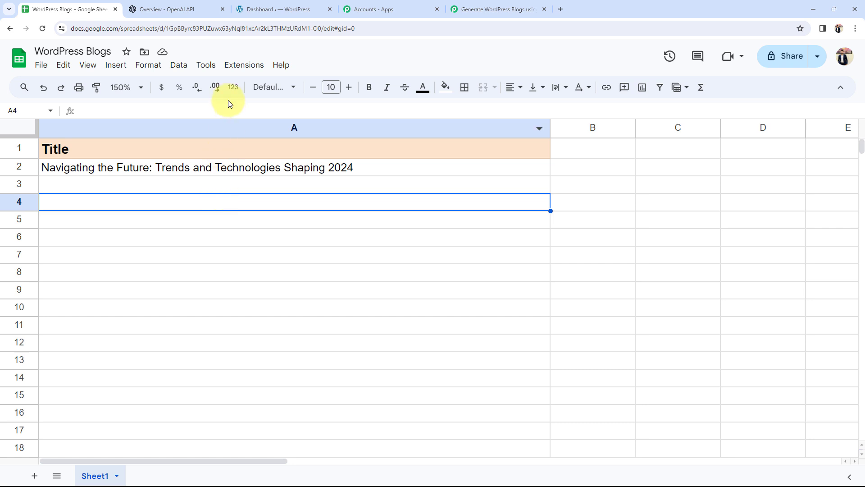
click(242, 67)
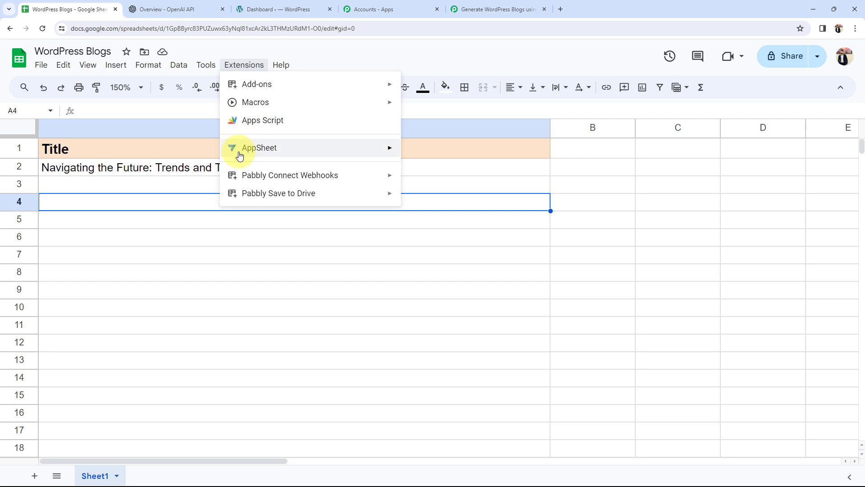
mouse_move(315, 177)
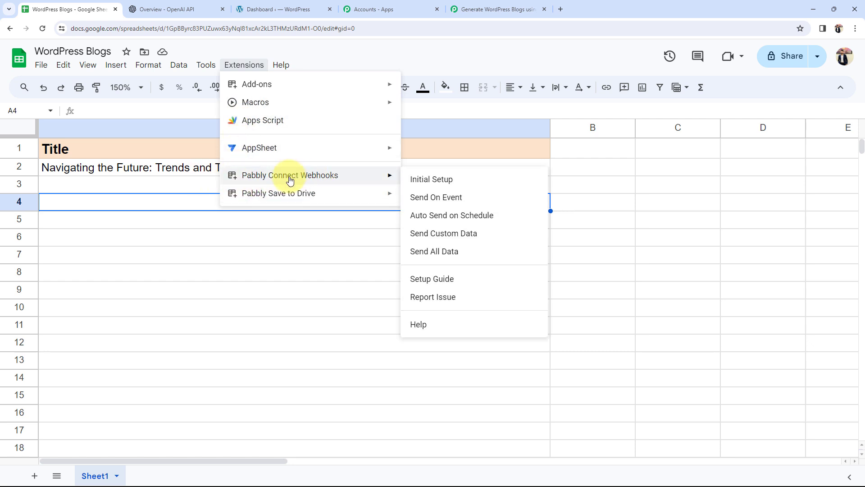
click(442, 178)
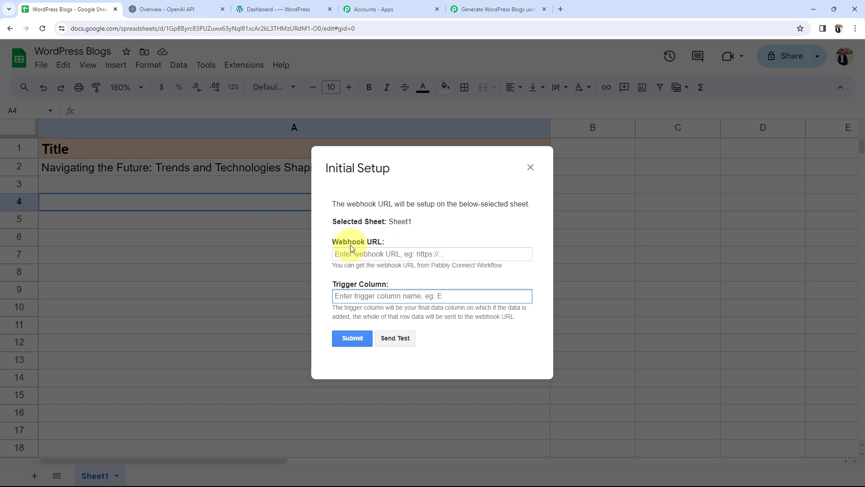
drag(312, 251, 377, 240)
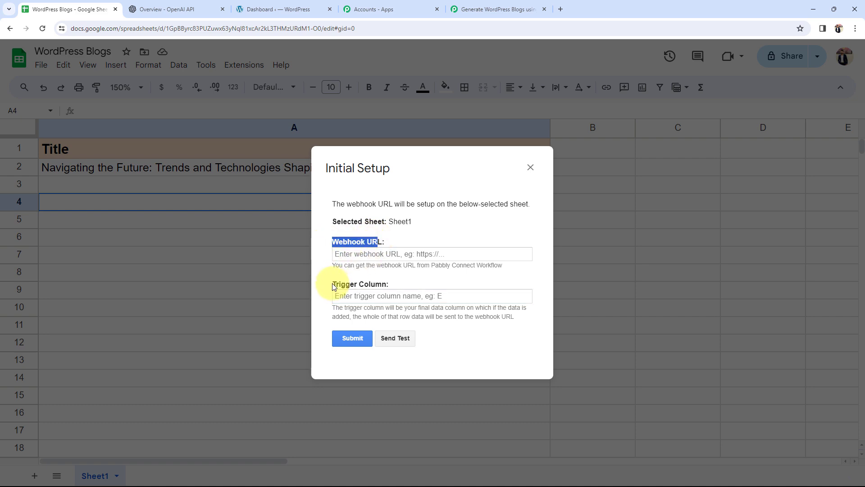
drag(333, 282, 385, 288)
click(424, 284)
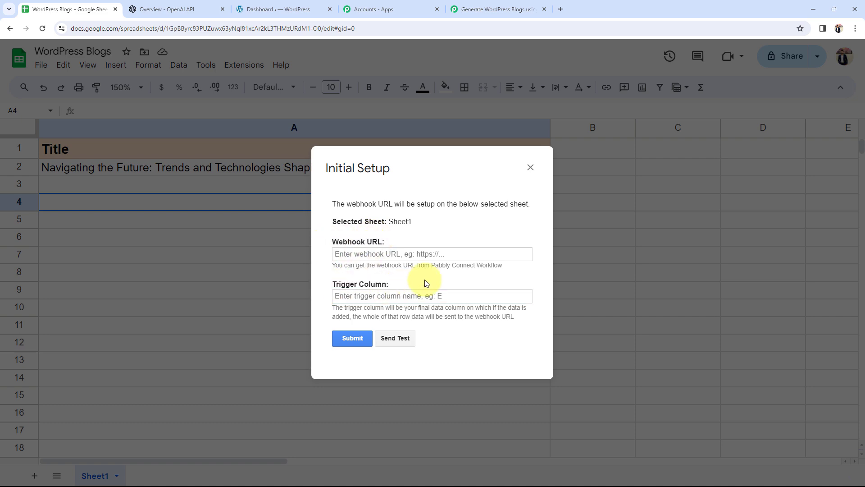
- Copy the trigger's webhook URL from the Pabbly Connect workflow and paste it into the sheet's Initial Setup as the webhook URL
click(501, 3)
click(679, 171)
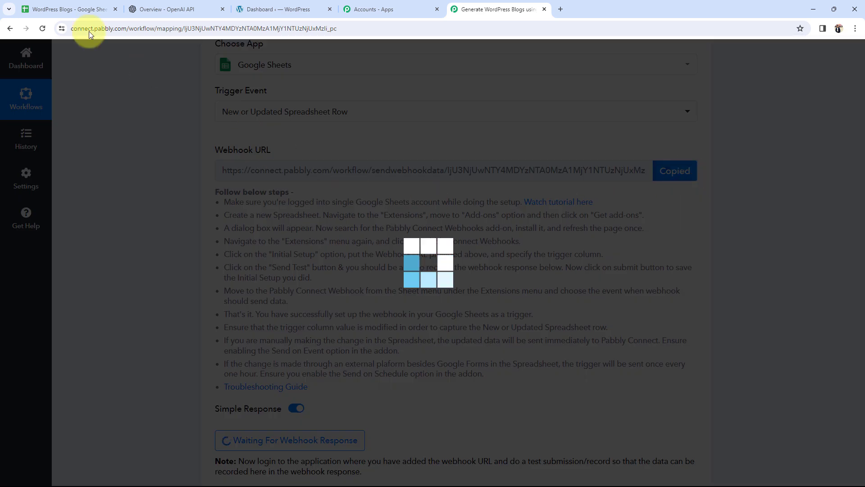
click(67, 9)
click(348, 253)
key(ctrl+v)
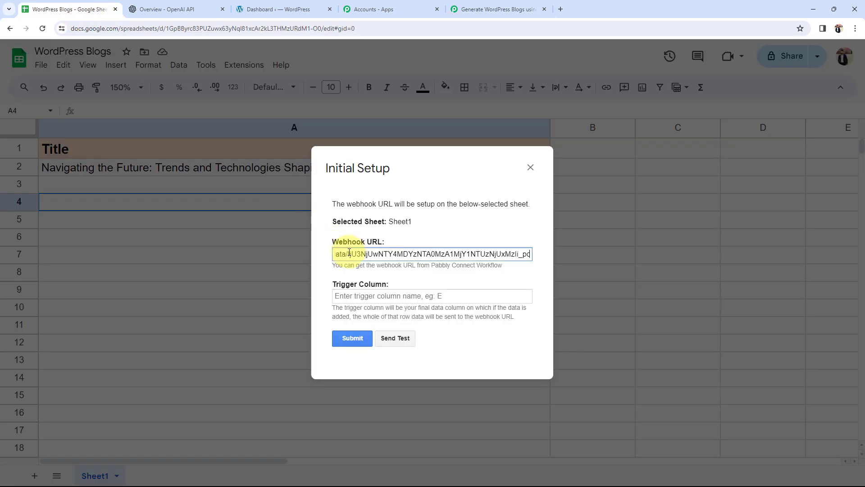
click(396, 245)
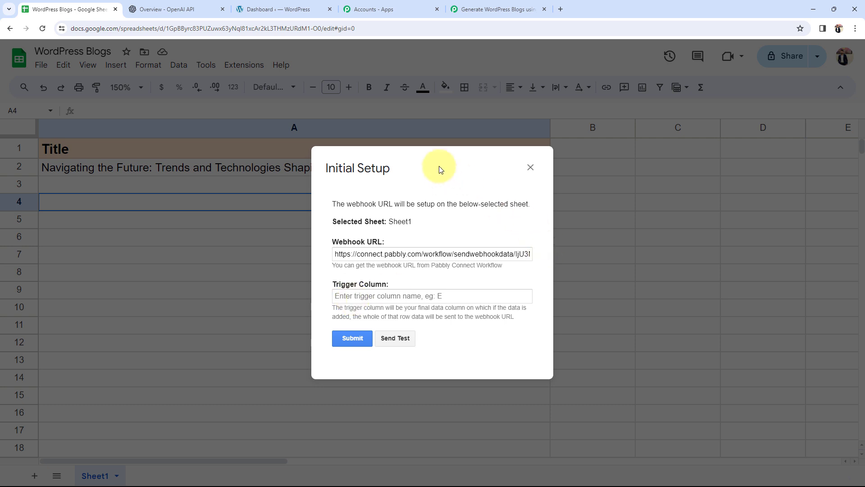
- Move the Initial Setup dialog off the title data, set the trigger column to A and send a test
drag(441, 170, 548, 220)
click(465, 345)
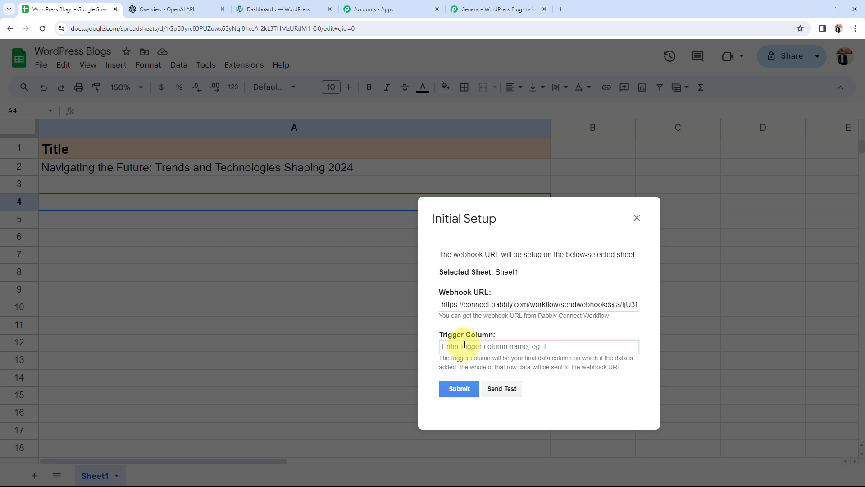
text(A)
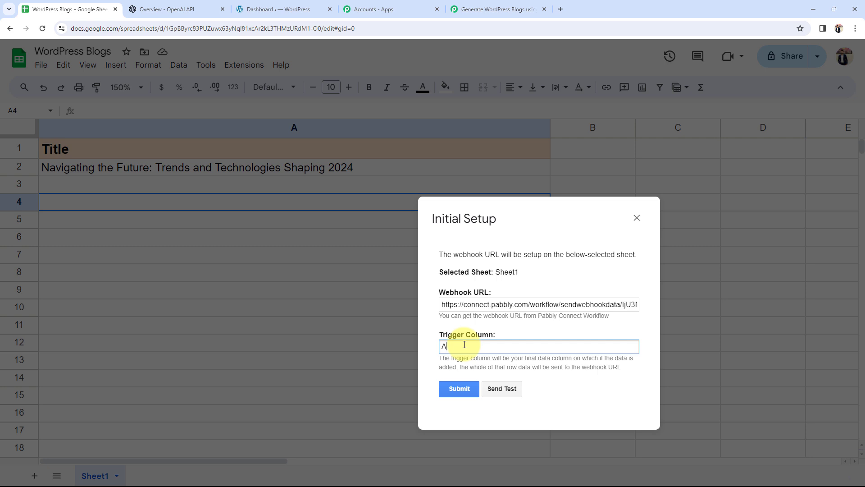
click(505, 395)
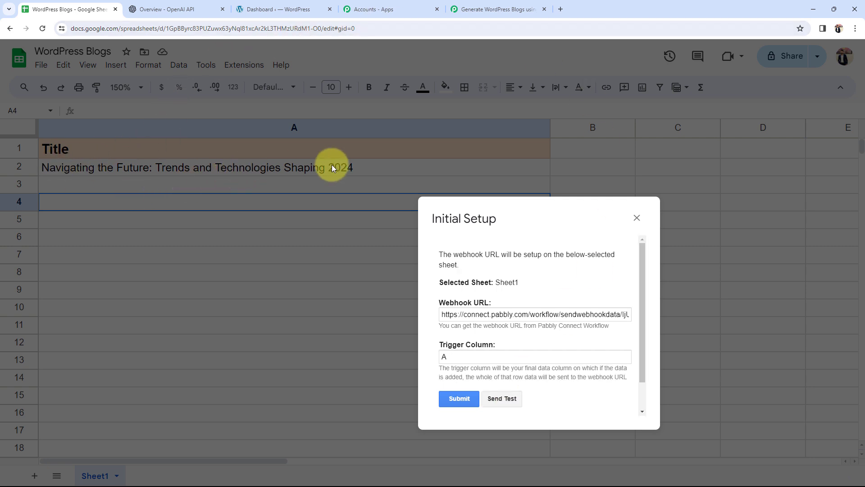
- Check the test's status message, submit the initial setup and close the dialog
scroll(624, 294, down, 1)
drag(443, 388, 518, 386)
click(552, 364)
click(458, 365)
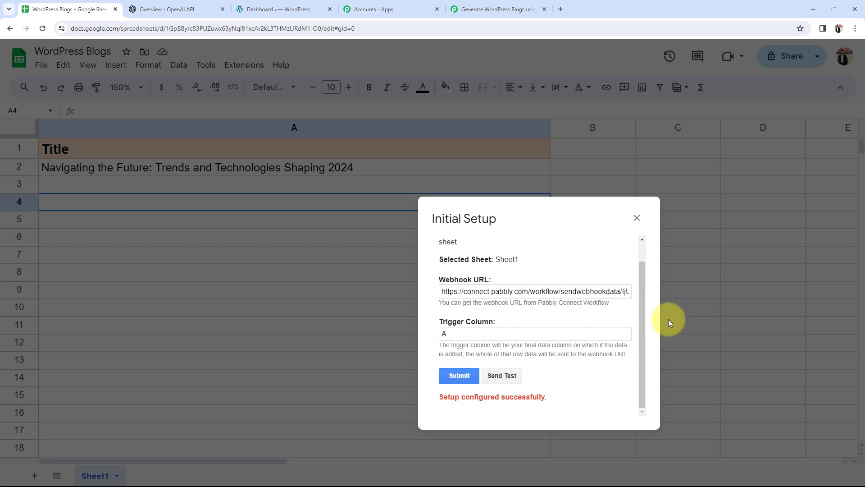
click(637, 218)
- Enable Send On Event for Pabbly Connect Webhooks in the WordPress Blogs sheet
click(340, 255)
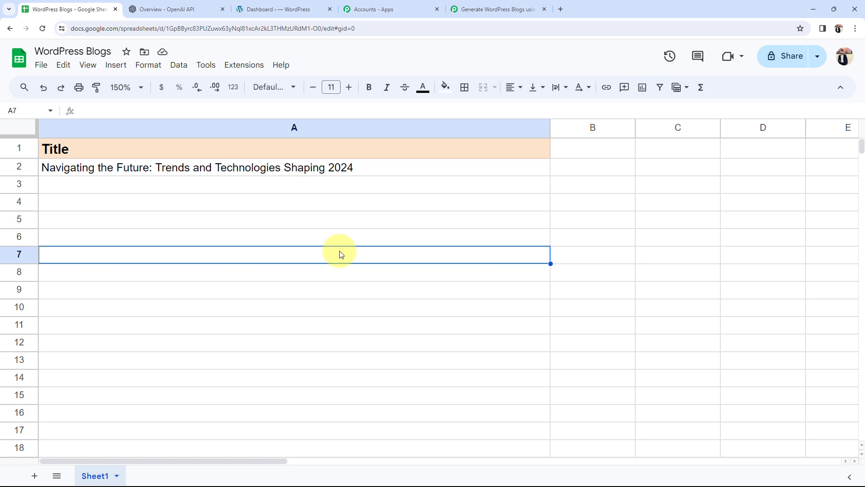
click(253, 71)
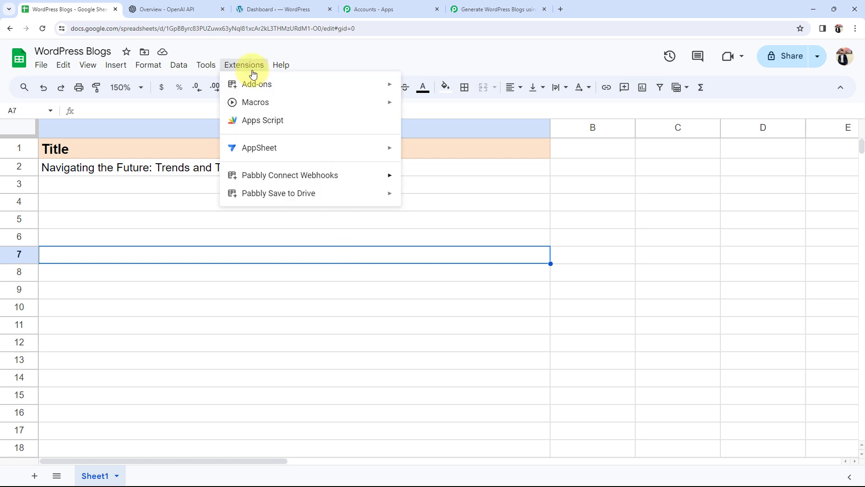
mouse_move(303, 176)
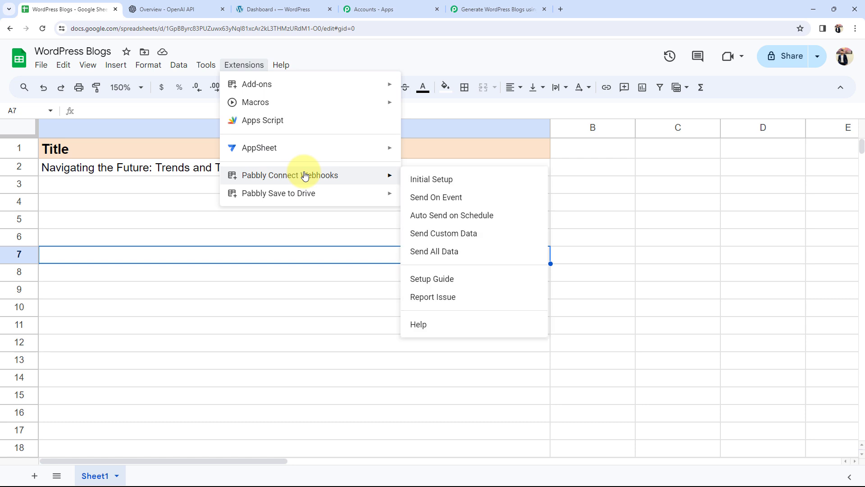
click(442, 203)
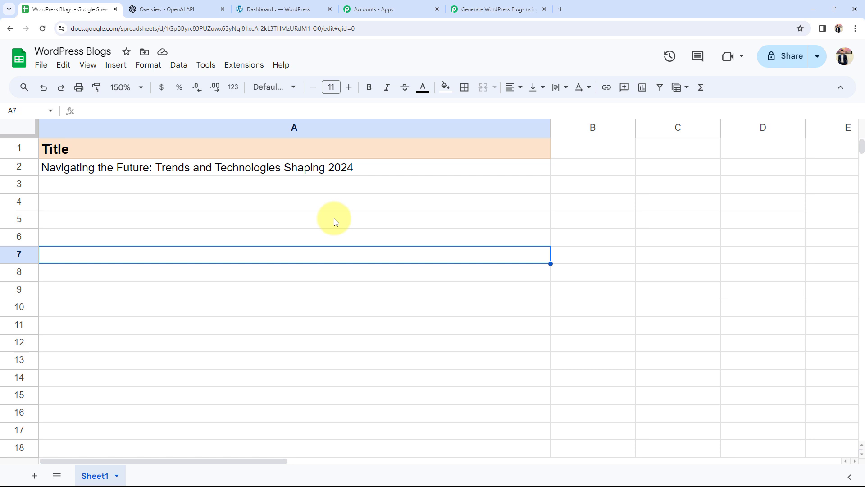
click(130, 229)
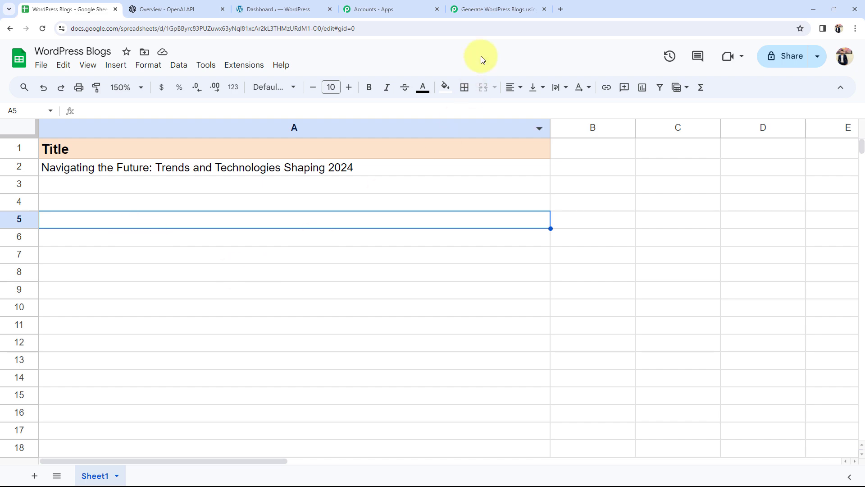
- Switch to the Pabbly Connect workflow, examine the trigger column, title and spreadsheet name in the captured webhook response, and collapse the trigger
click(495, 9)
click(172, 208)
scroll(172, 208, down, 5)
scroll(172, 208, down, 2)
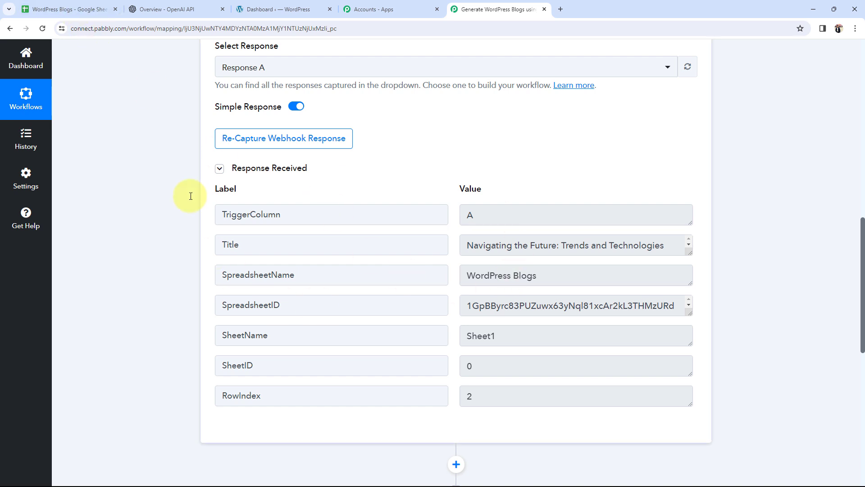
click(481, 216)
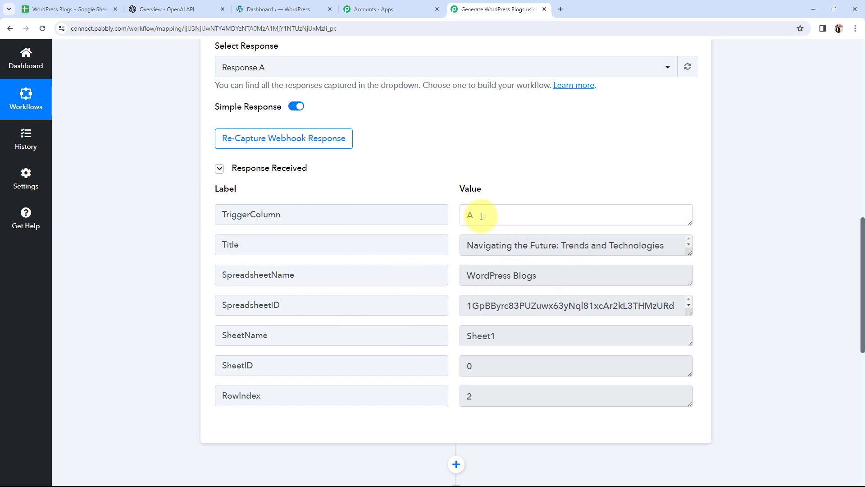
click(469, 243)
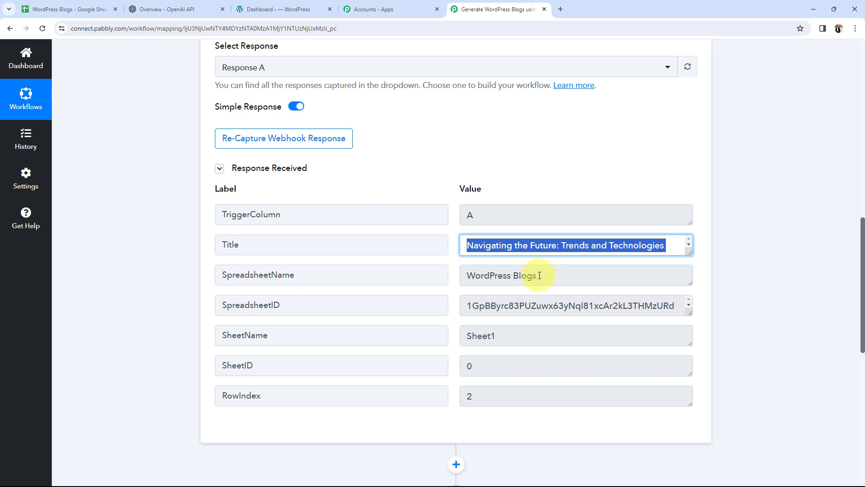
drag(552, 272, 442, 271)
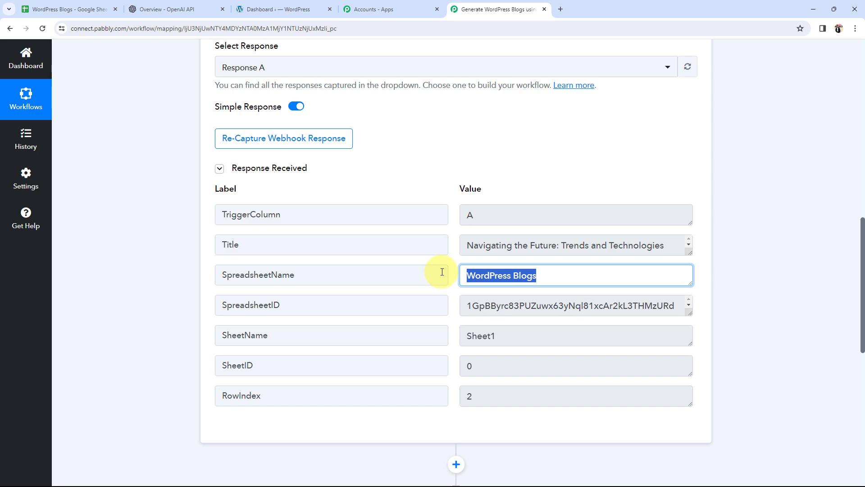
click(186, 299)
scroll(185, 297, up, 15)
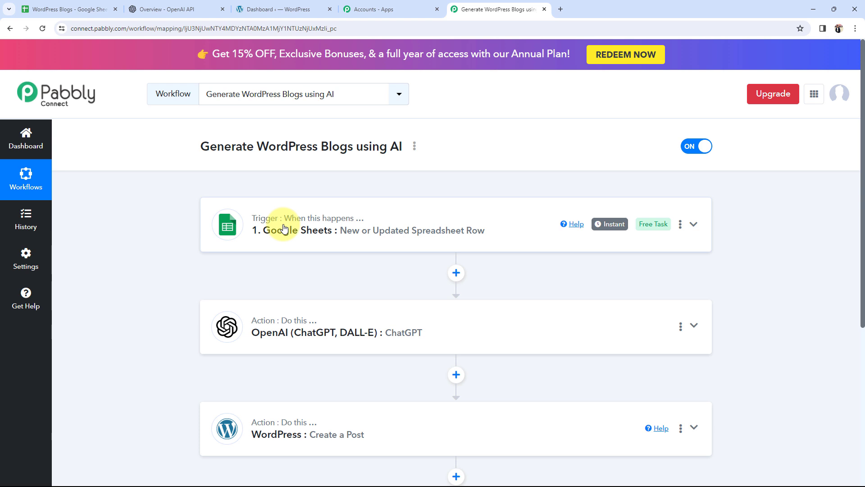
- Expand the OpenAI ChatGPT action and start adding a new connection for it
click(307, 341)
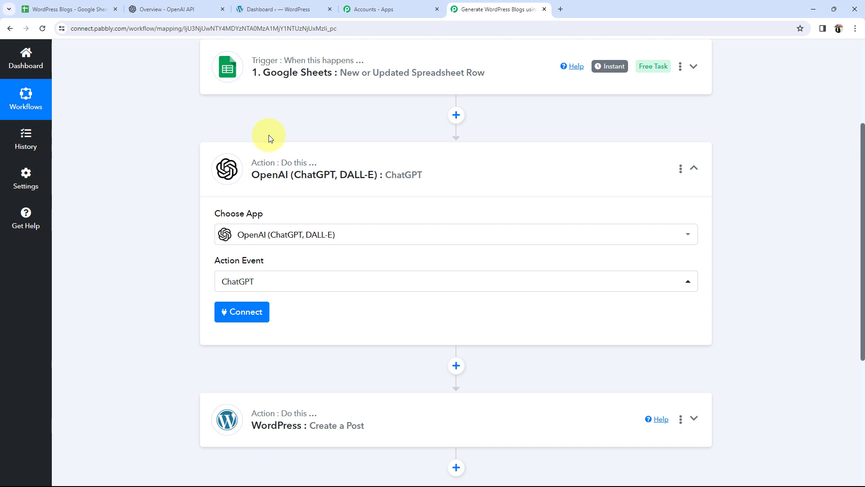
click(242, 311)
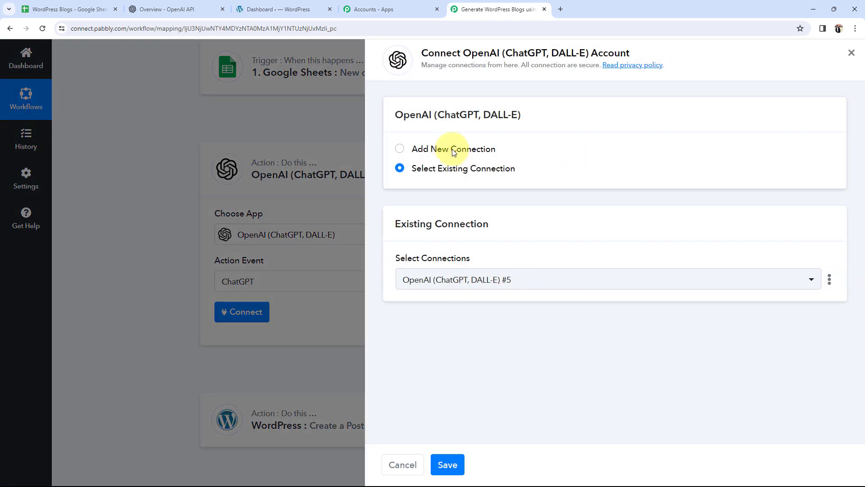
click(400, 150)
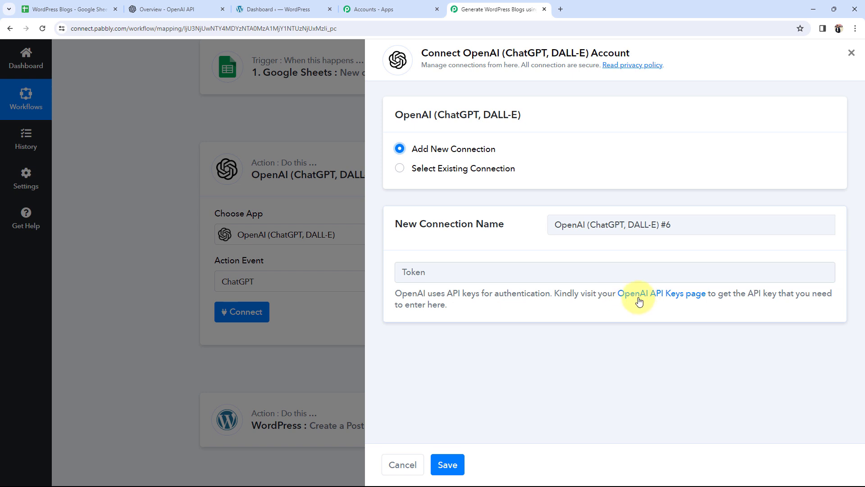
- View the OpenAI API keys page linked from the new connection form, and return to the form's token field
click(144, 11)
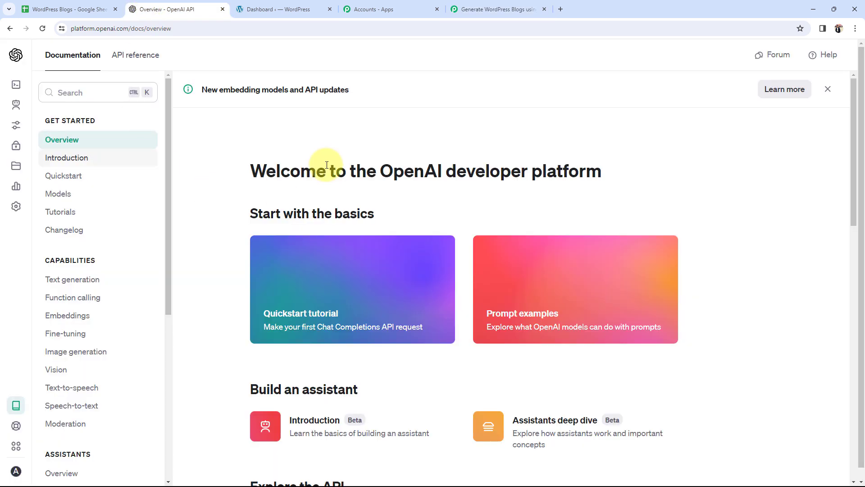
click(482, 4)
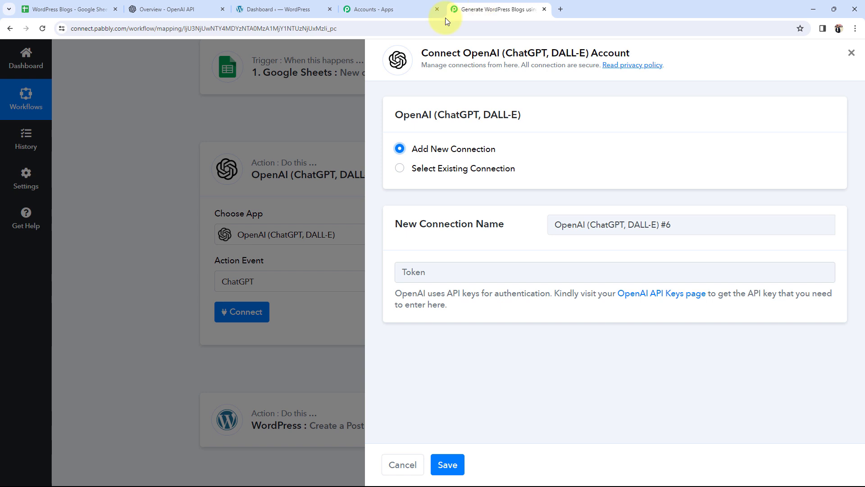
right_click(649, 292)
click(666, 298)
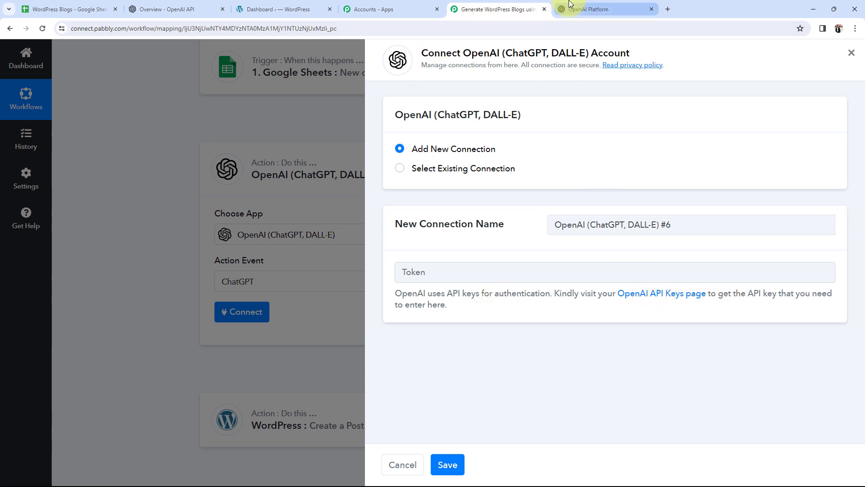
click(570, 5)
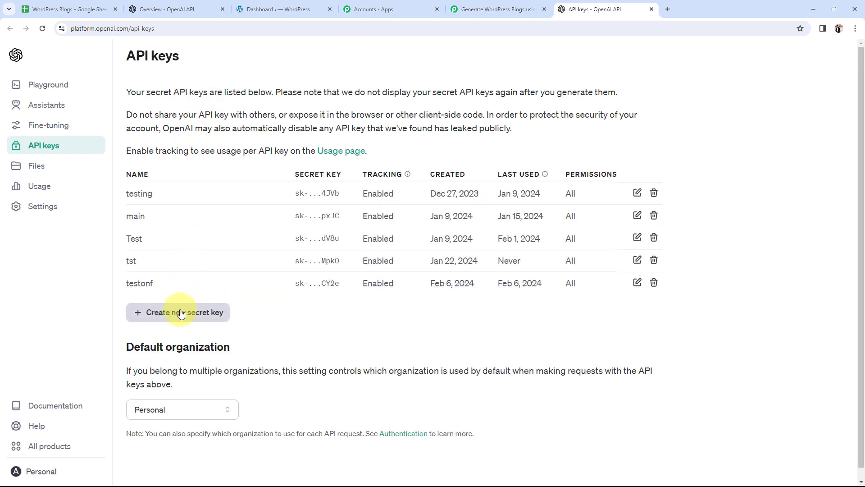
click(652, 9)
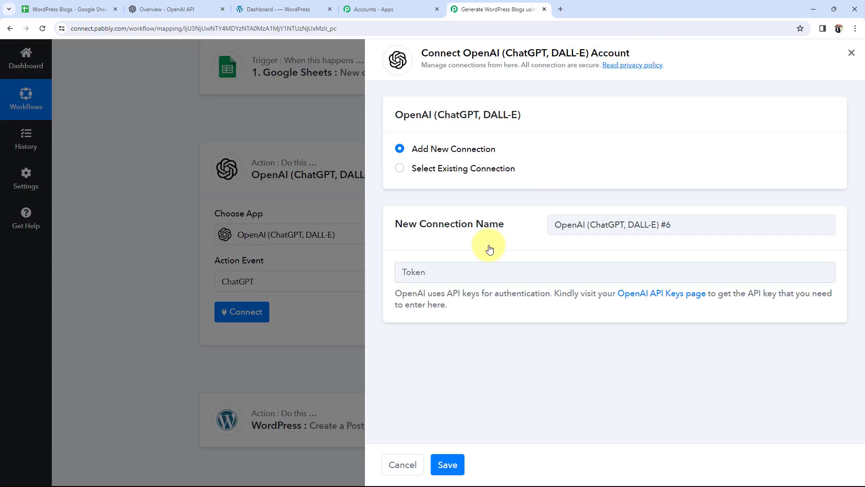
click(437, 270)
click(407, 363)
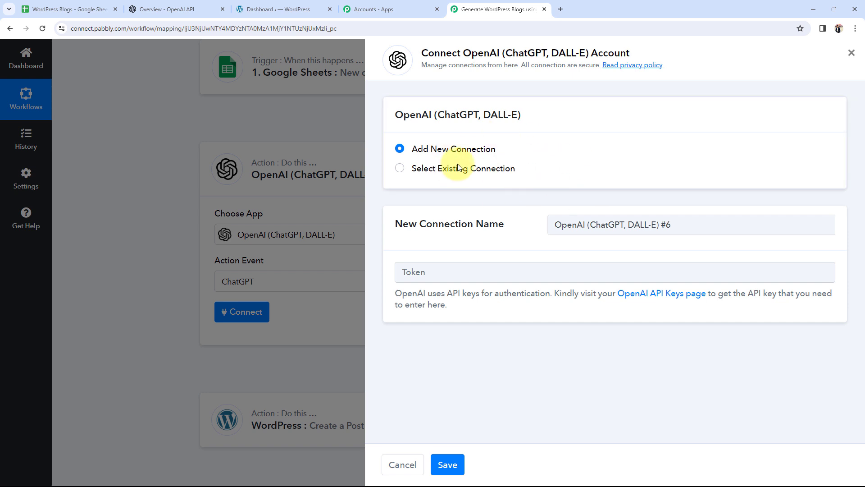
- Connect the OpenAI action with the existing connection OpenAI (ChatGPT, DALL-E) #5 and look at its AI model setting
click(403, 169)
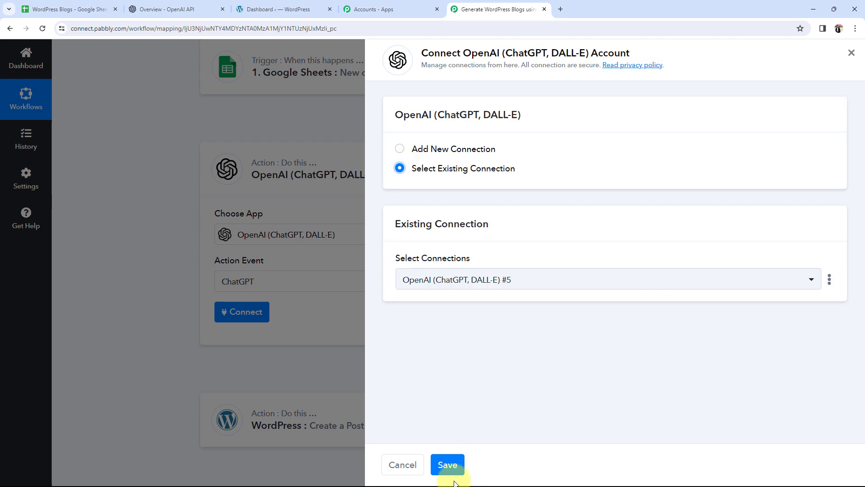
click(445, 466)
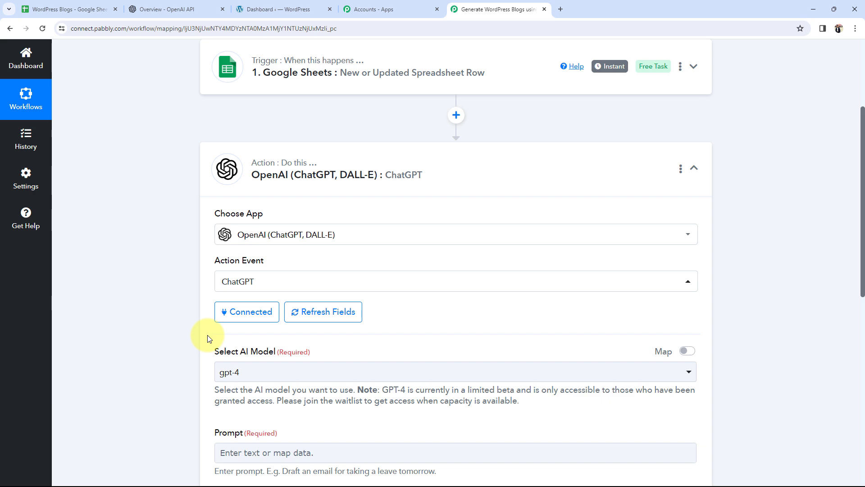
scroll(208, 335, down, 3)
drag(215, 214, 277, 219)
click(180, 229)
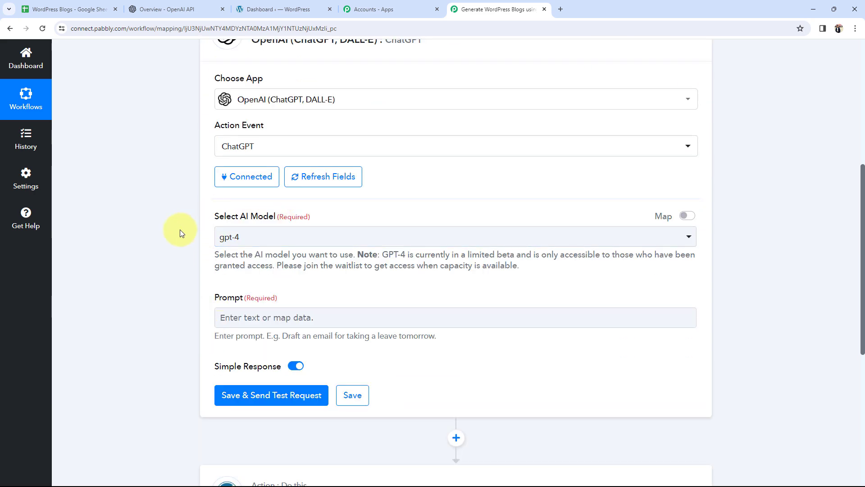
- Set the OpenAI action's AI model to gpt-3.5-turbo
click(230, 240)
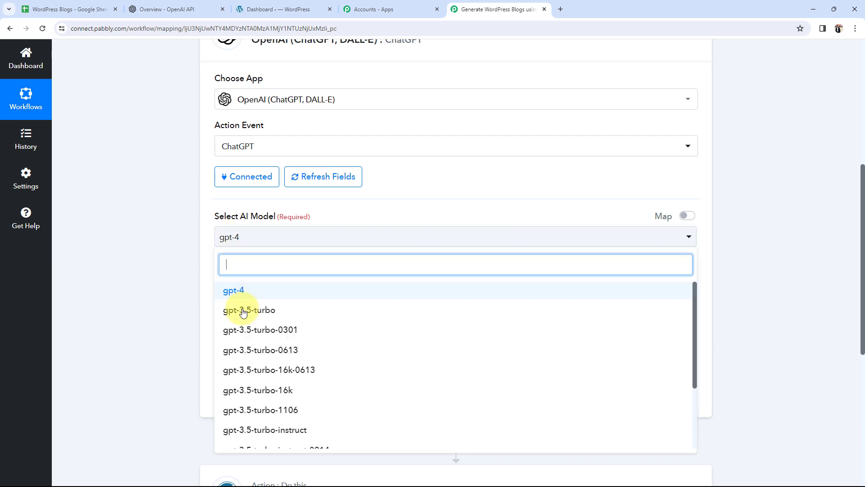
click(240, 308)
scroll(134, 259, down, 3)
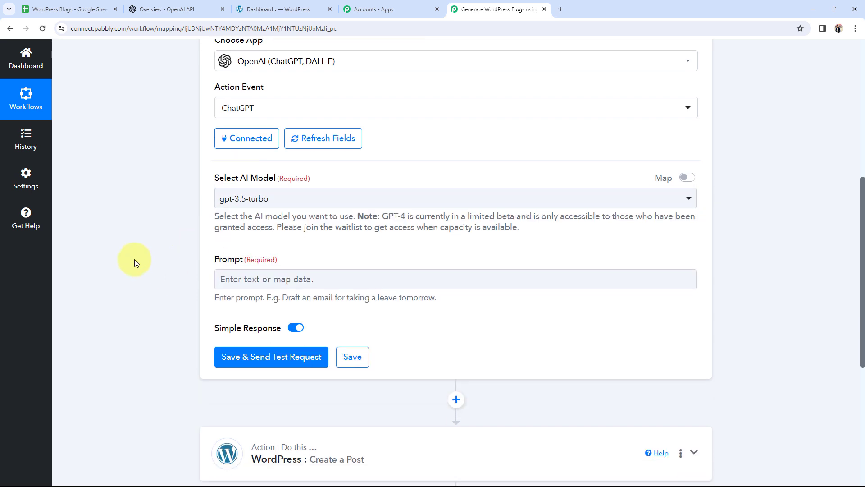
drag(216, 163, 261, 161)
click(182, 170)
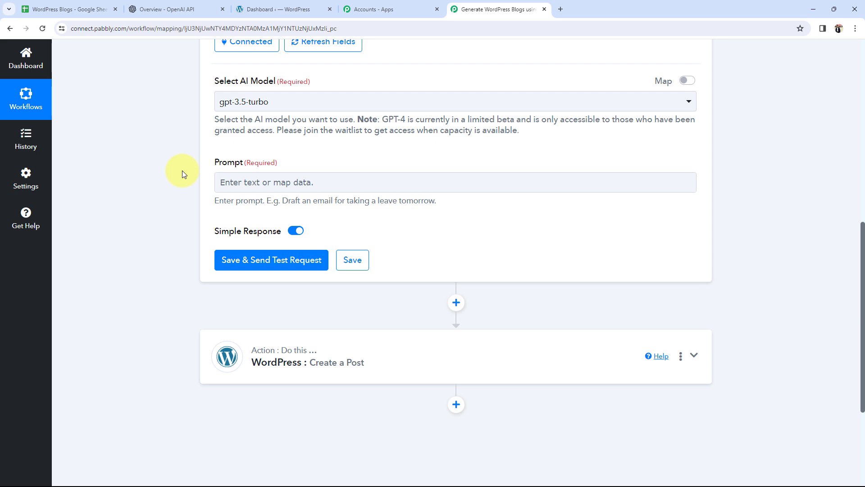
- Check the blog title in cell A2 of the WordPress Blogs spreadsheet, and return to the Pabbly Connect workflow
click(86, 9)
click(147, 172)
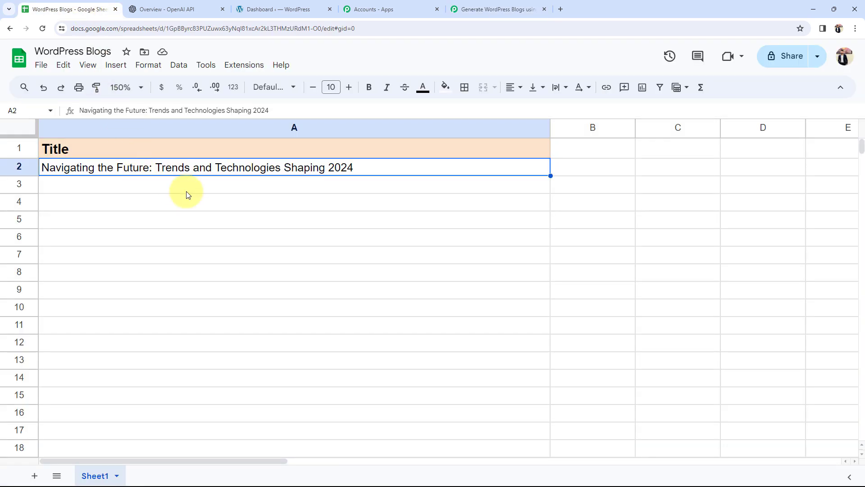
click(487, 9)
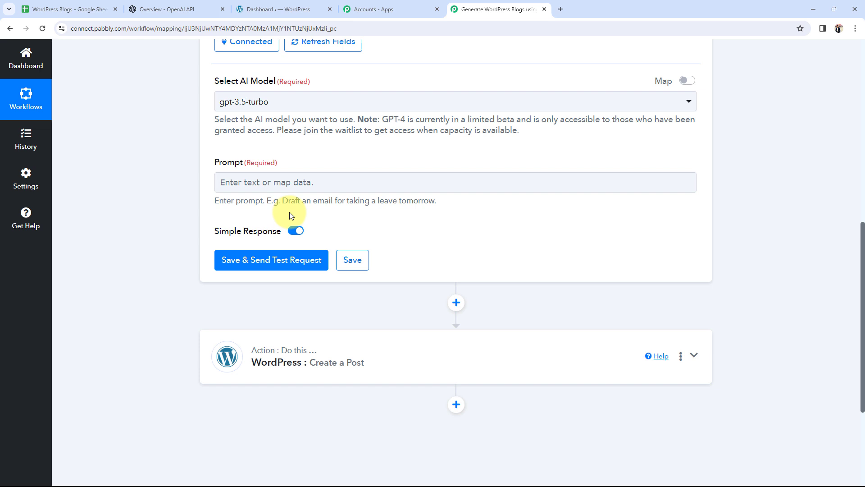
- Enter the ChatGPT prompt text "Generate an Article on this title :-"
click(289, 182)
text(Generate an Article on this title :-)
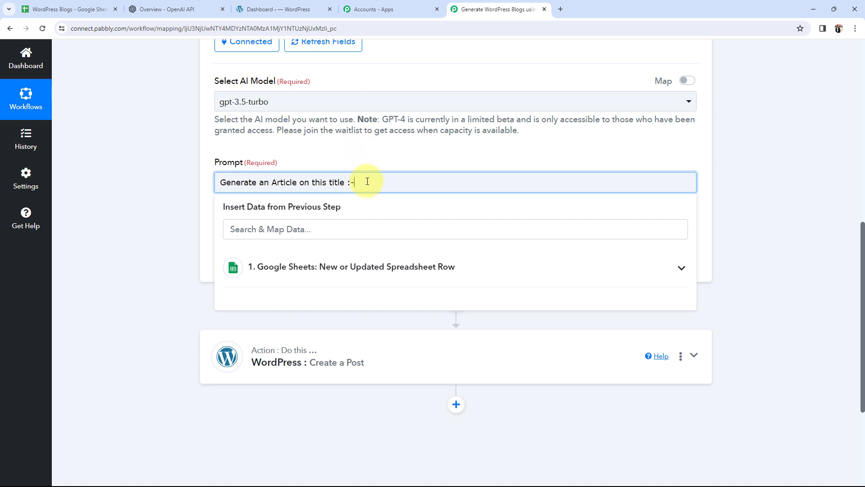
click(133, 210)
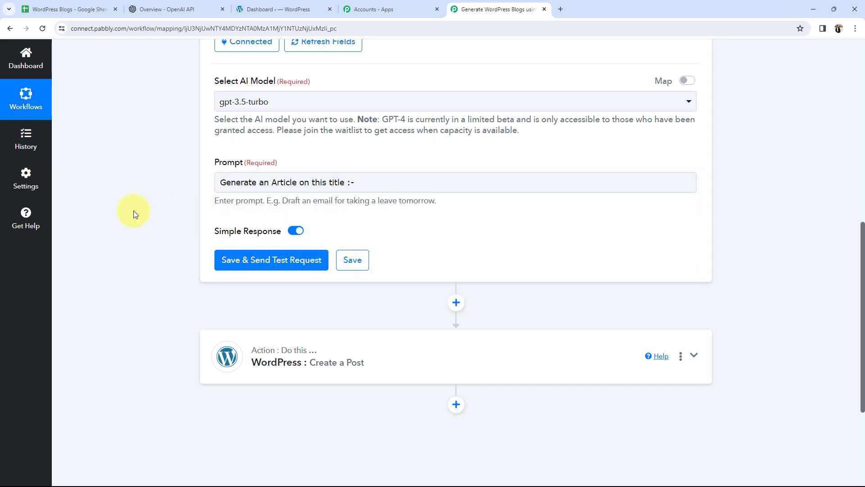
- Map the Title value from the Google Sheets trigger onto the end of the ChatGPT prompt
scroll(133, 210, up, 5)
scroll(134, 210, up, 4)
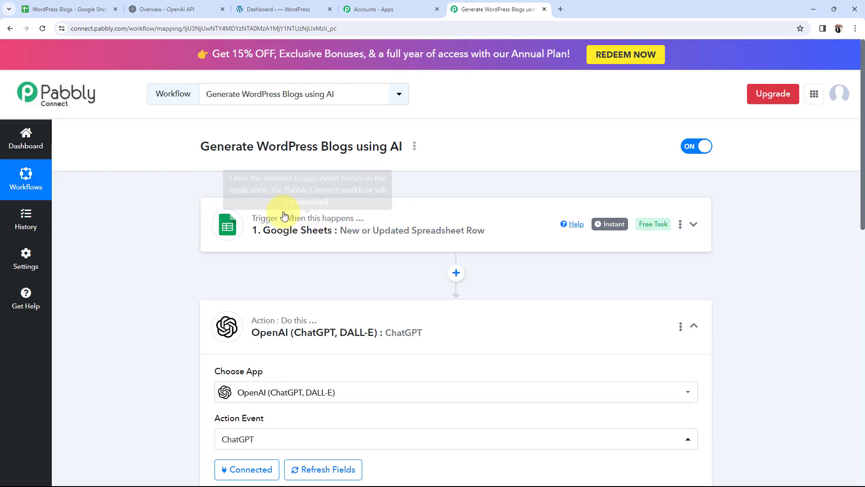
scroll(285, 223, down, 7)
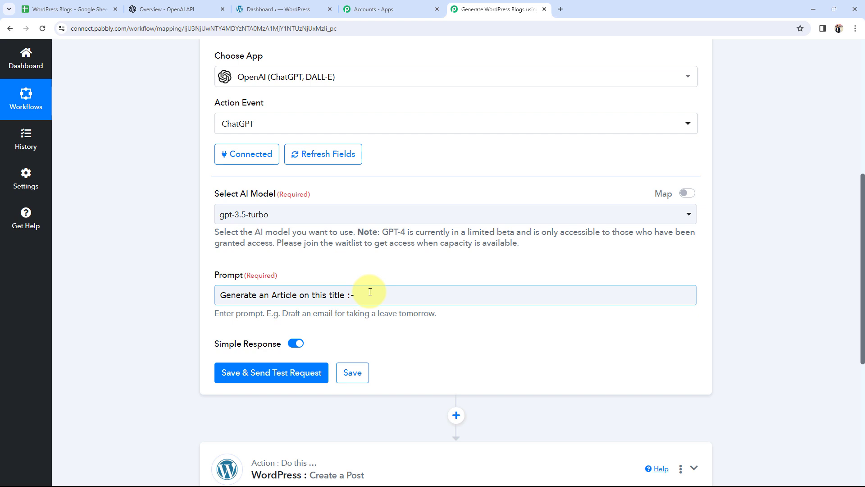
scroll(370, 291, down, 2)
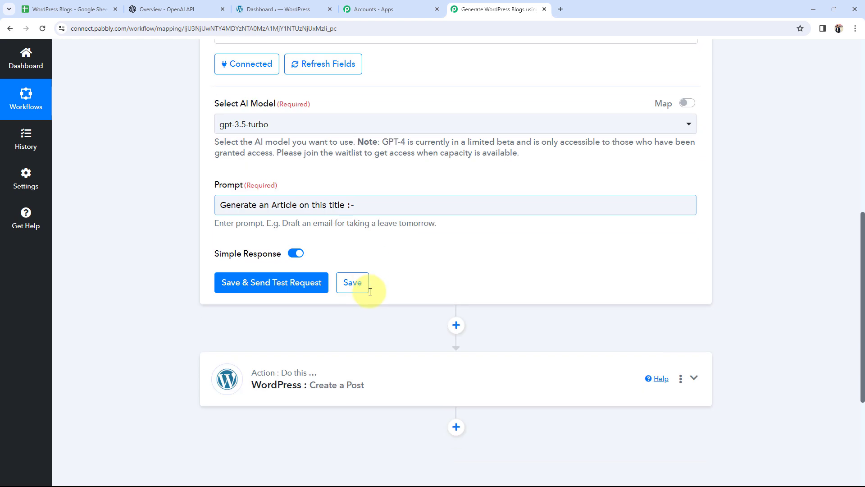
click(358, 212)
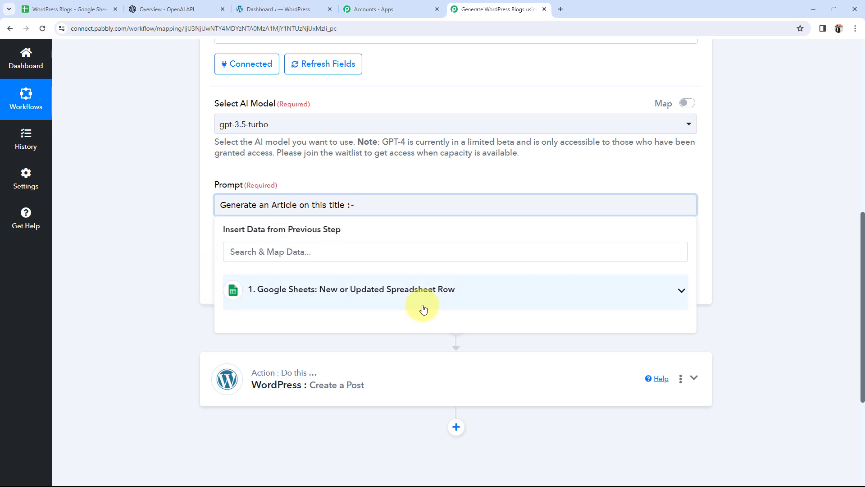
click(680, 292)
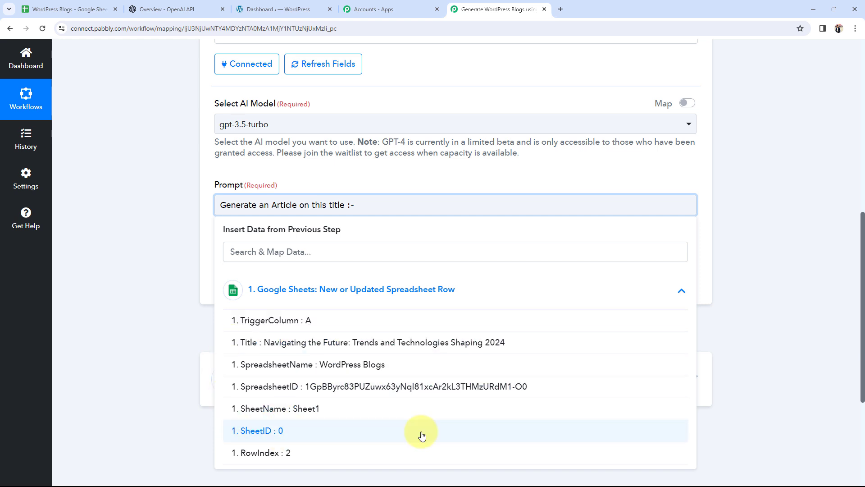
scroll(298, 340, down, 1)
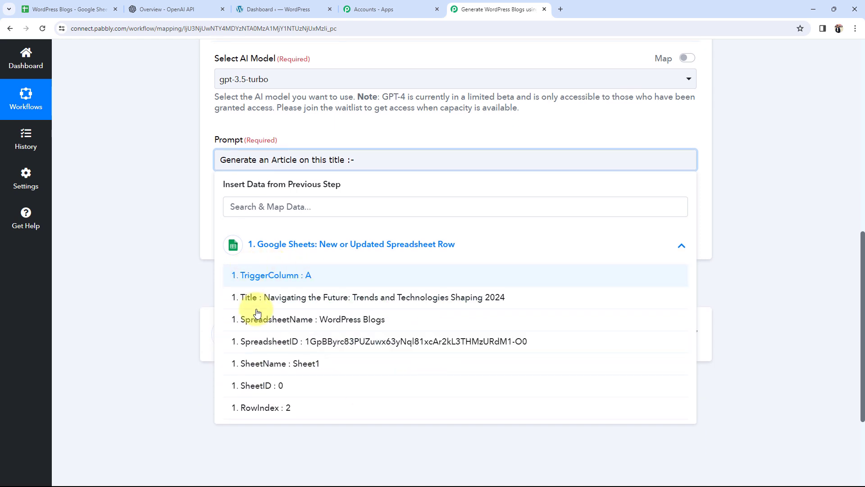
click(333, 303)
click(199, 260)
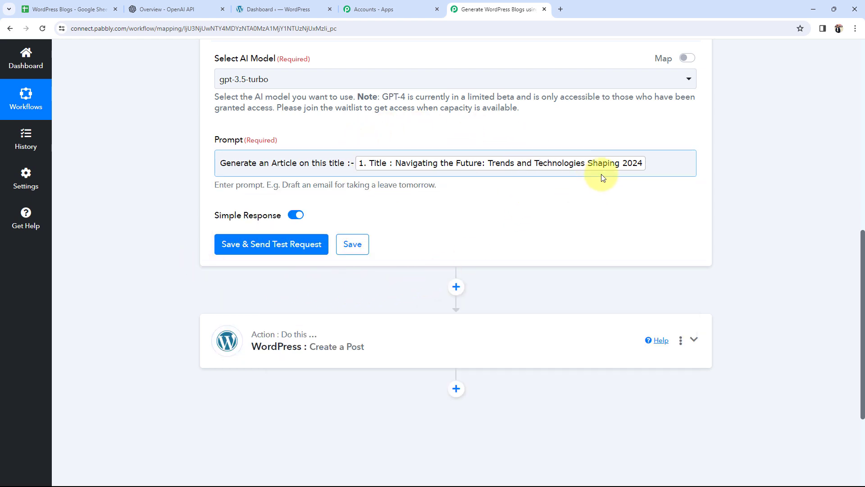
- Look at the empty cell A3 below the existing title in the Google Sheets spreadsheet, and return to the workflow
scroll(195, 276, up, 2)
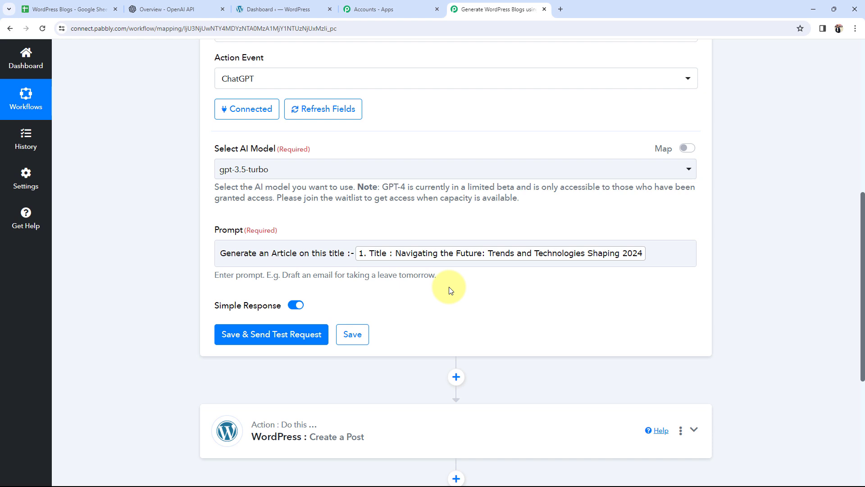
click(68, 9)
double_click(58, 191)
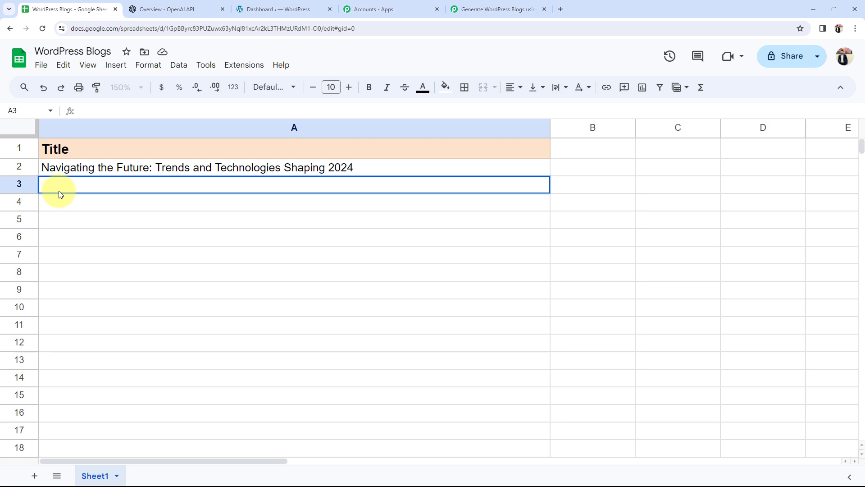
double_click(58, 191)
click(493, 7)
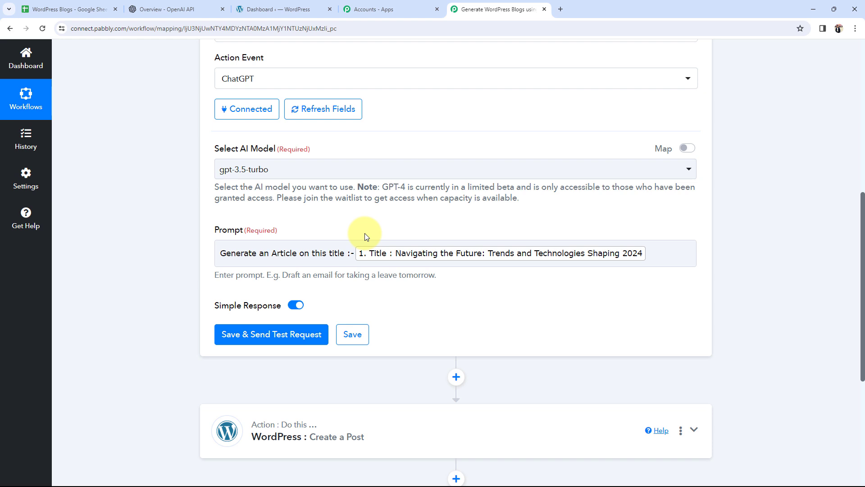
- Review the fixed wording of the ChatGPT prompt alongside its mapped title
click(320, 252)
drag(321, 252, 260, 253)
click(170, 261)
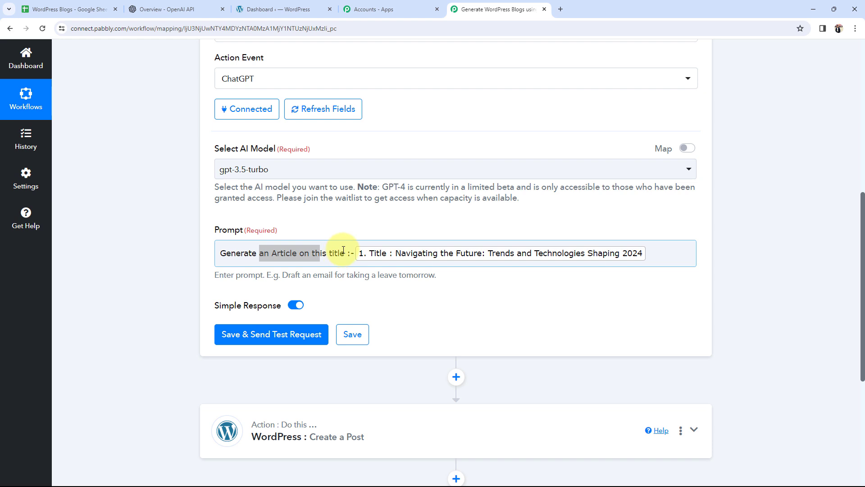
click(343, 252)
click(158, 257)
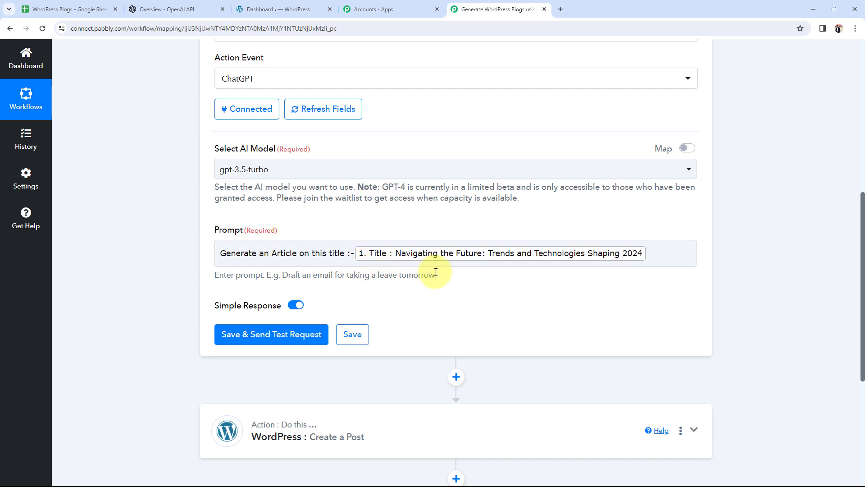
click(244, 258)
click(192, 252)
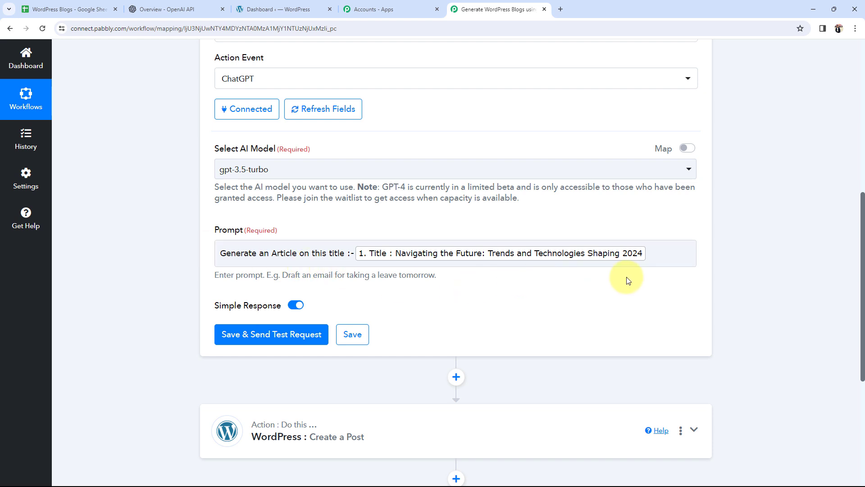
- Save the OpenAI action, send a test request, and bring up the received response
click(278, 336)
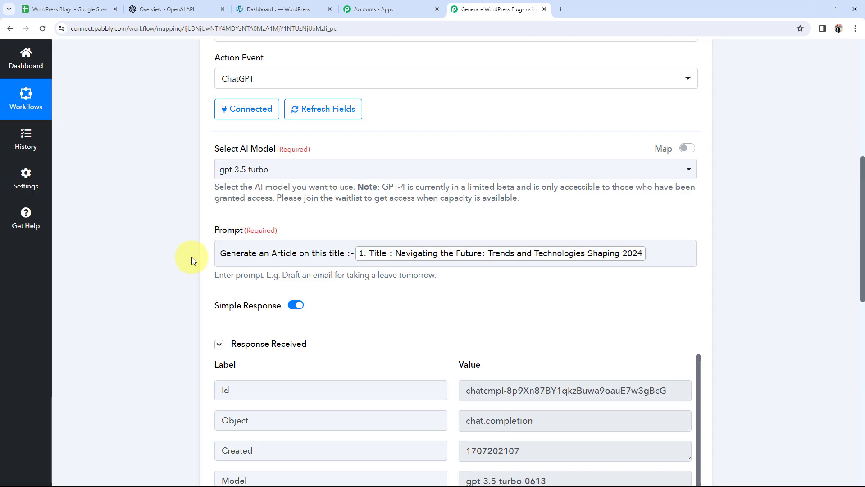
scroll(191, 260, down, 2)
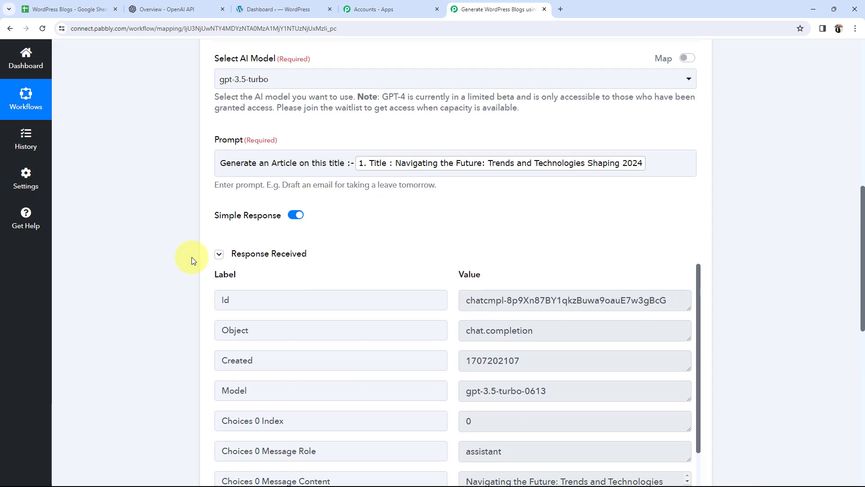
scroll(191, 257, down, 3)
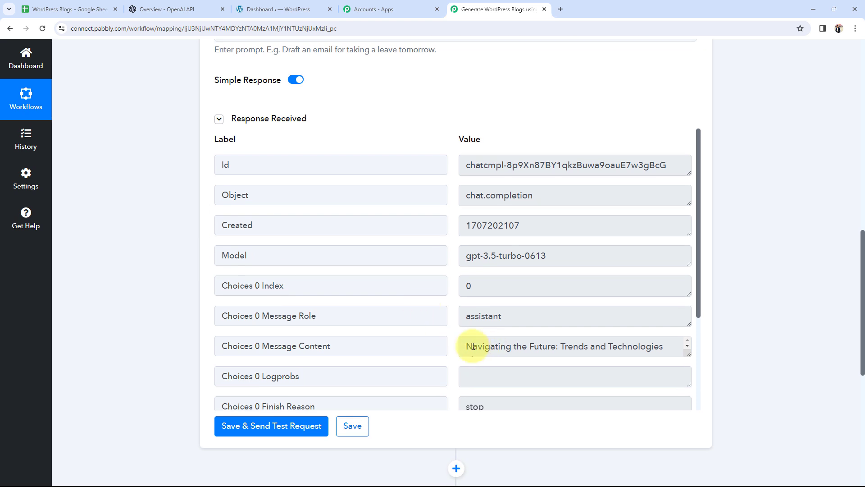
- Enlarge the Choices 0 Message Content value in the response and read through the generated article
drag(464, 347, 634, 381)
drag(685, 354, 688, 459)
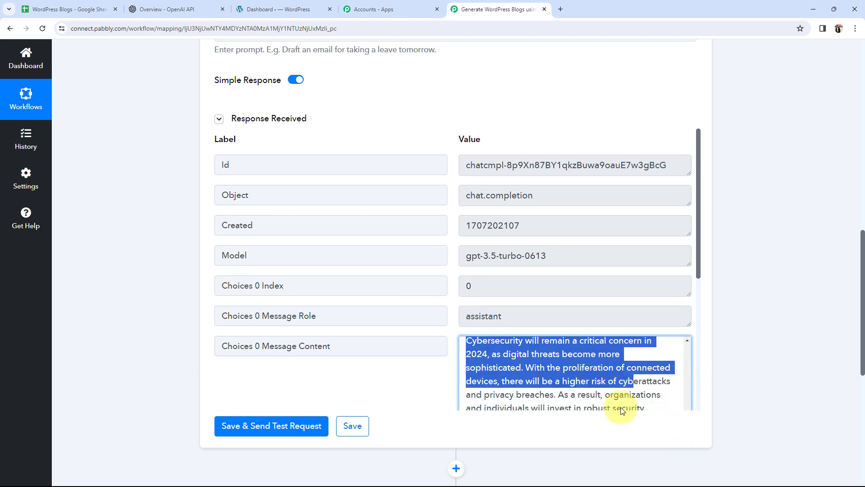
scroll(523, 353, down, 10)
scroll(523, 353, up, 10)
scroll(523, 353, up, 10)
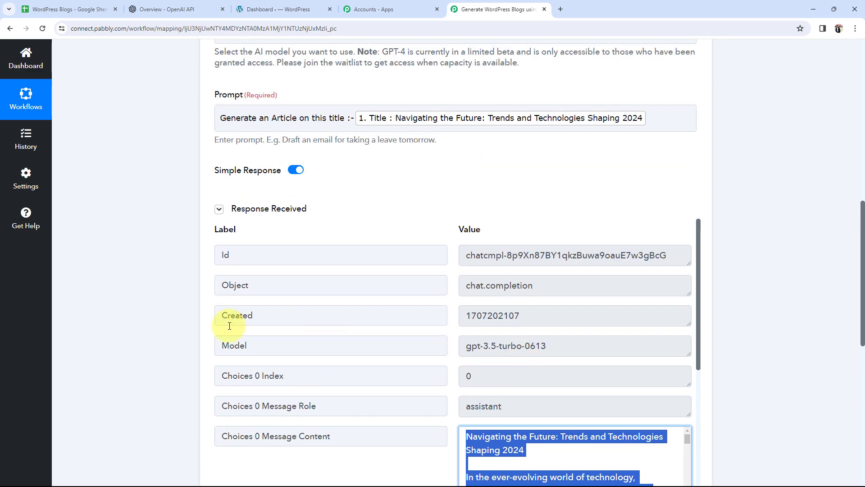
- Collapse the OpenAI action and expand the WordPress Create a Post action
scroll(140, 331, up, 9)
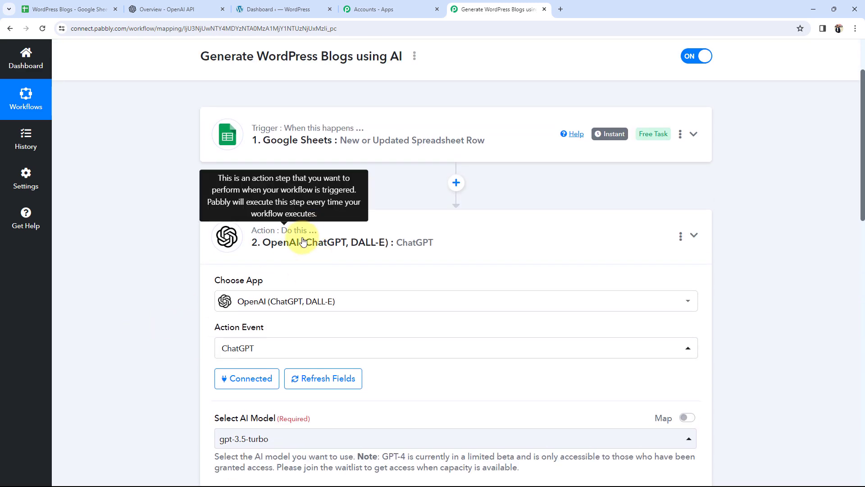
click(309, 237)
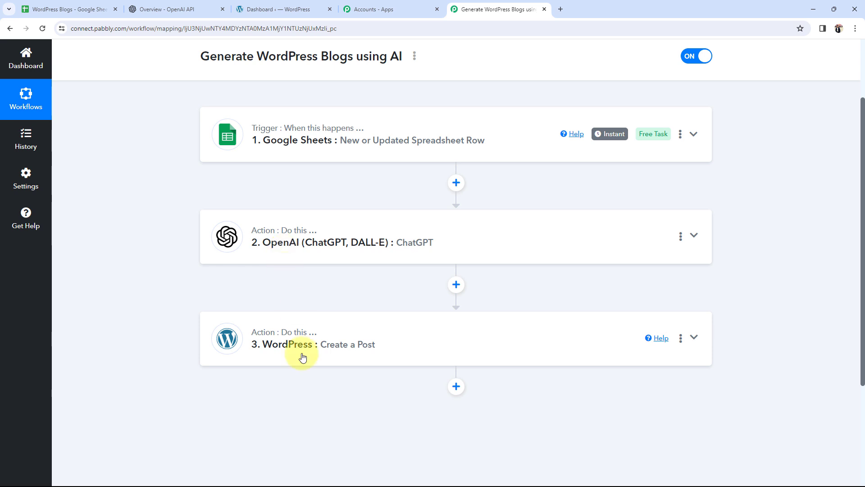
click(266, 356)
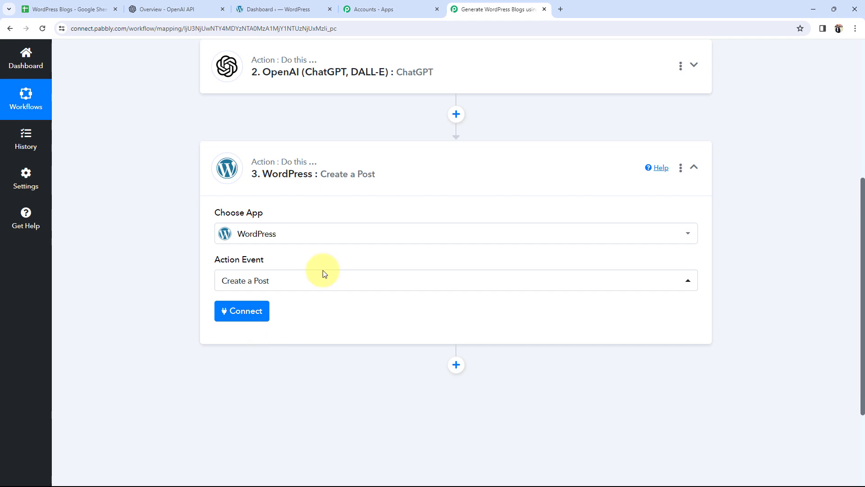
- View the WordPress dashboard, and start adding a new connection for the WordPress action in Pabbly Connect
click(275, 10)
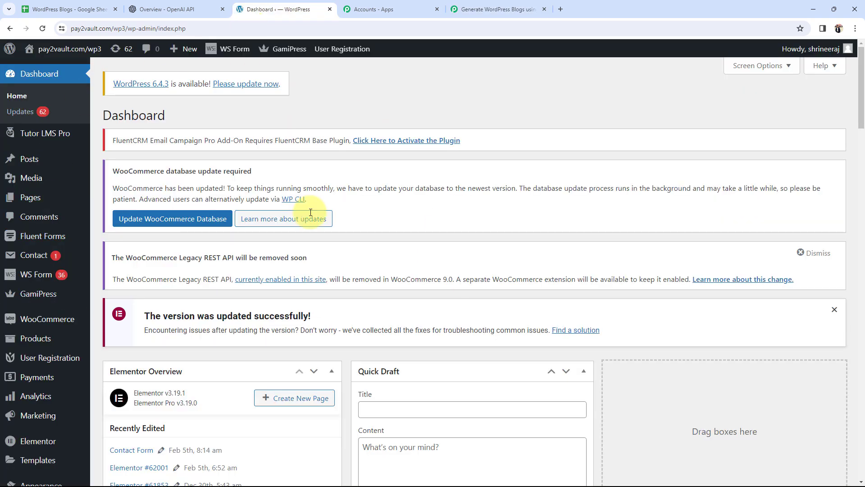
click(495, 9)
click(254, 308)
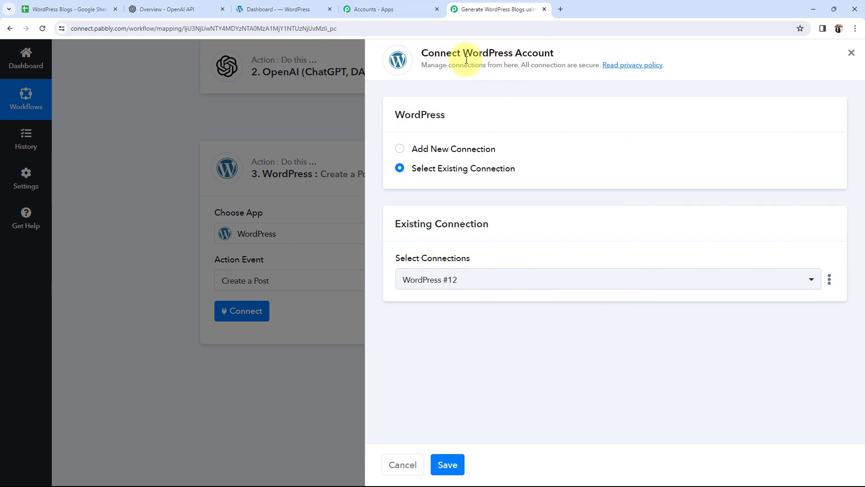
drag(464, 53, 559, 53)
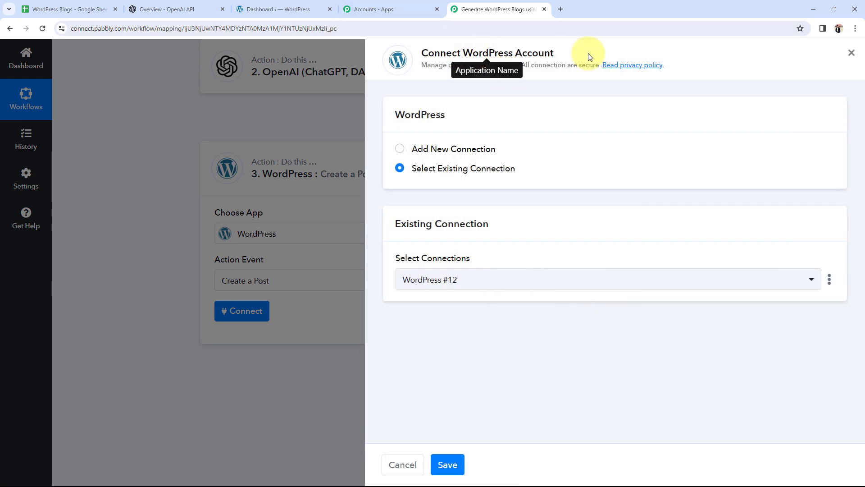
click(404, 151)
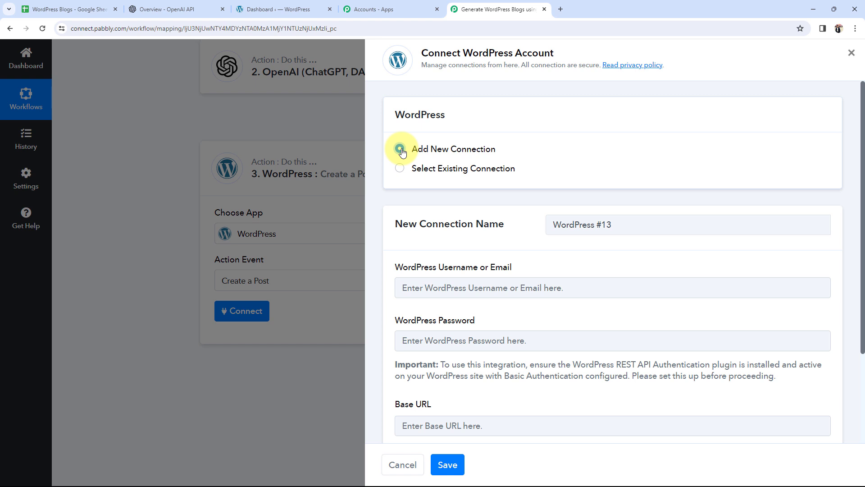
- Examine the username, password and Base URL fields of the new WordPress connection form
drag(398, 271, 382, 311)
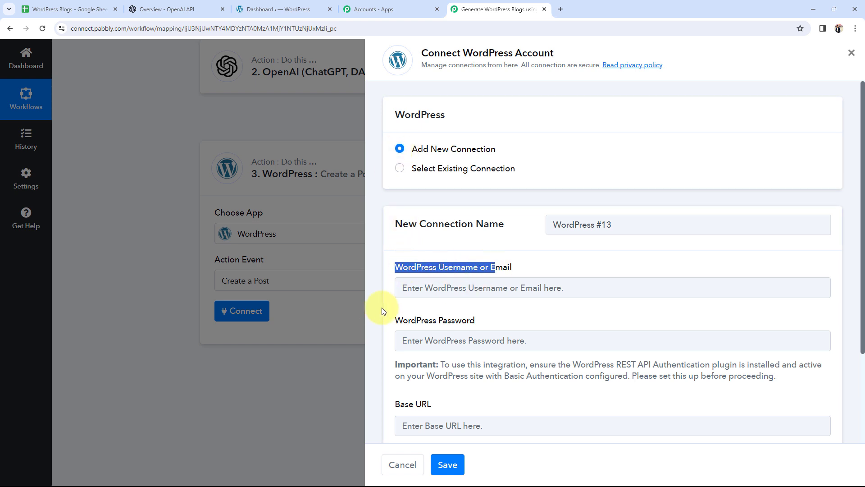
click(500, 315)
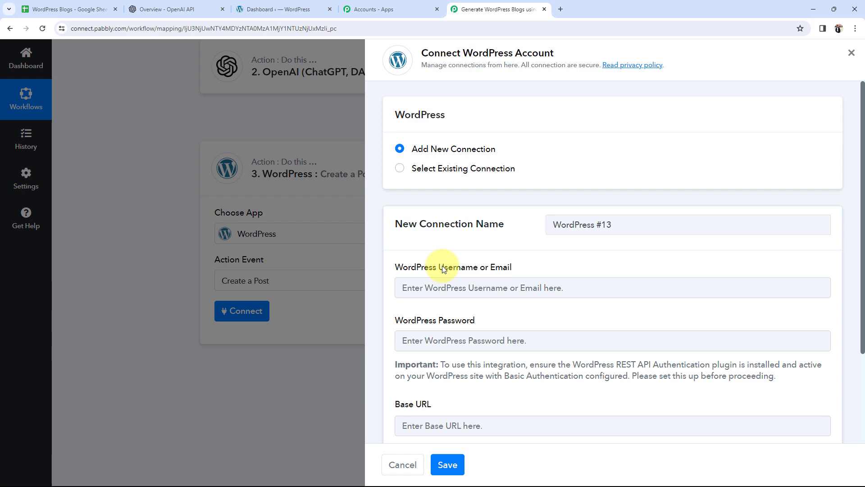
scroll(433, 320, down, 3)
click(444, 314)
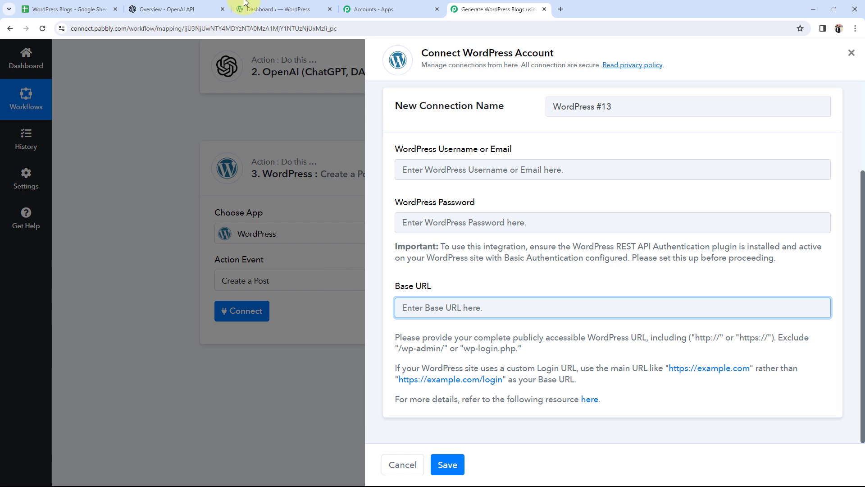
click(283, 4)
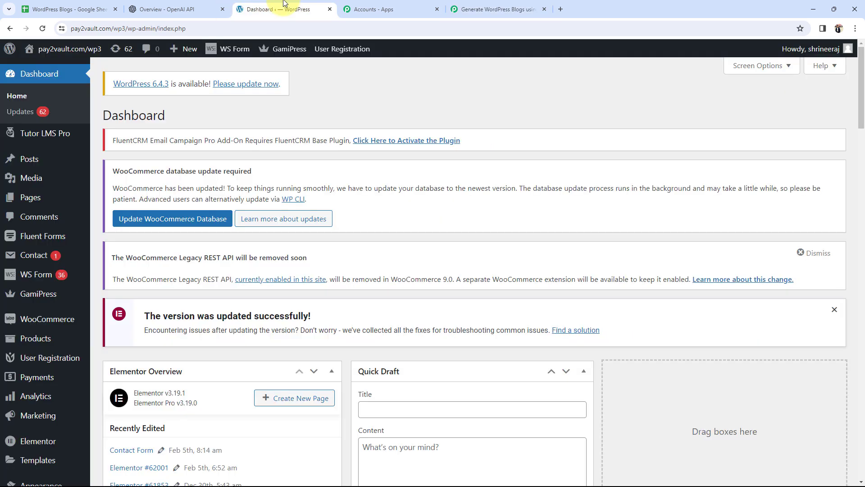
click(203, 29)
click(203, 30)
drag(71, 28, 146, 30)
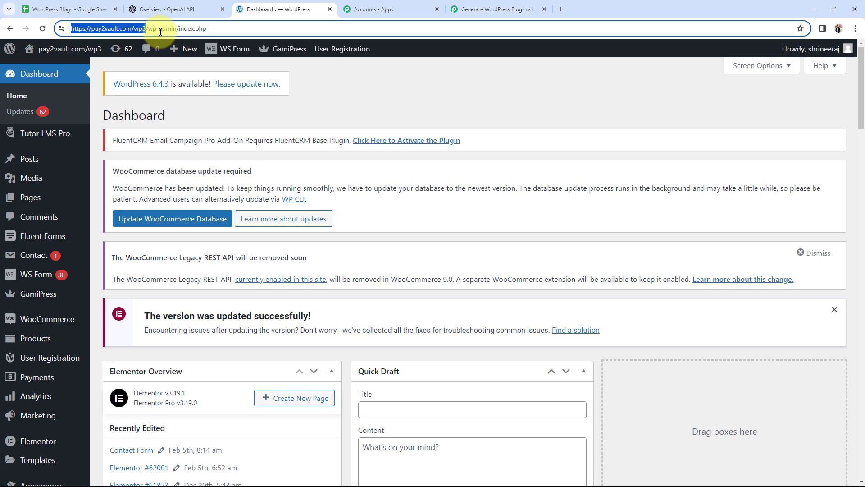
click(413, 100)
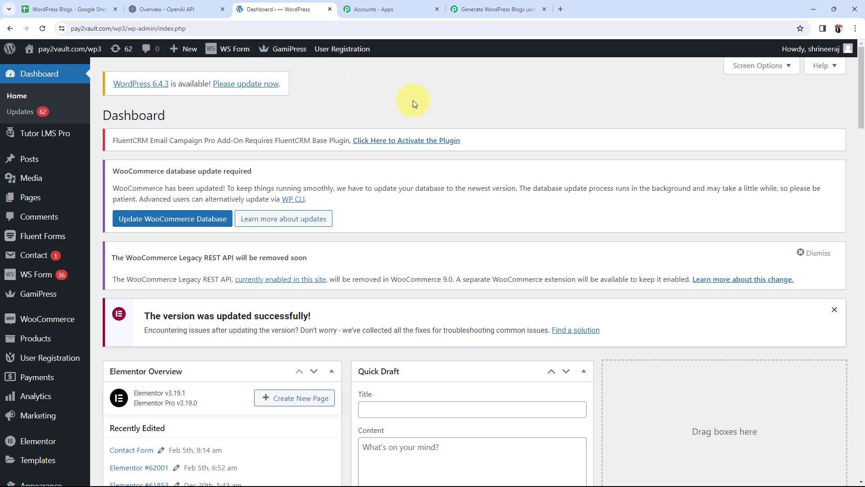
- Return to Pabbly Connect and connect the WordPress action using the existing connection WordPress #12
click(483, 8)
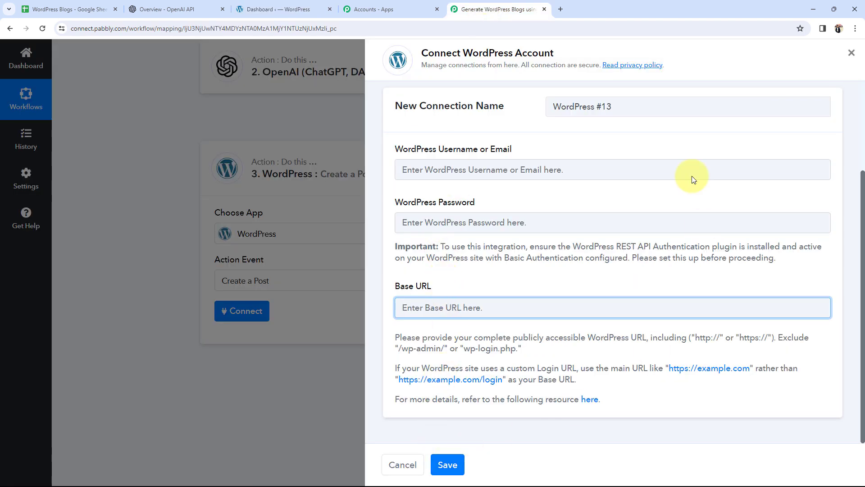
scroll(563, 144, up, 3)
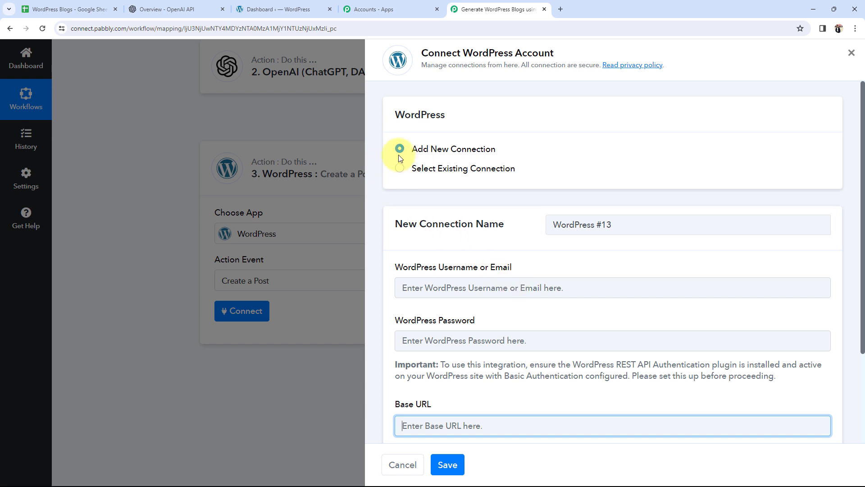
click(399, 168)
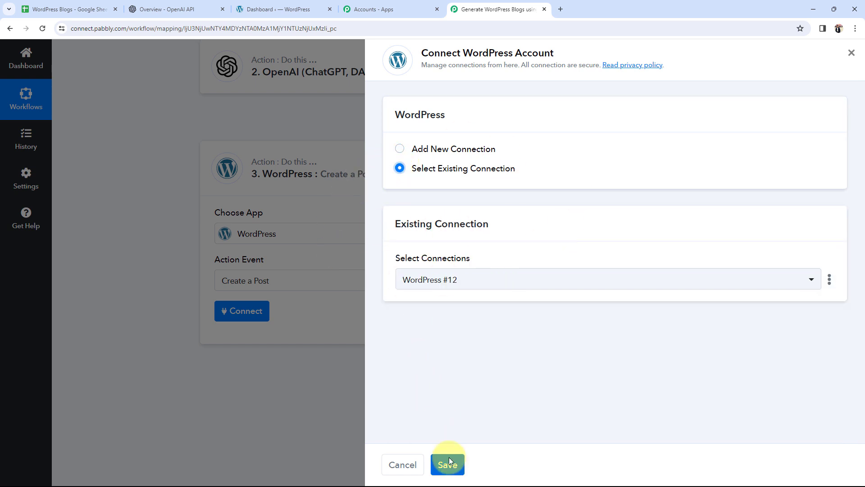
click(456, 465)
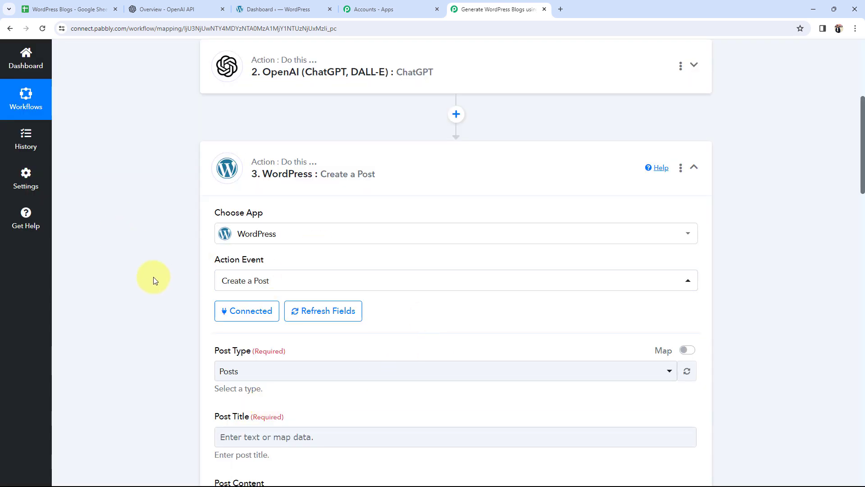
- Choose Posts as the post type for the WordPress Create a Post action
scroll(110, 272, down, 2)
scroll(110, 269, down, 1)
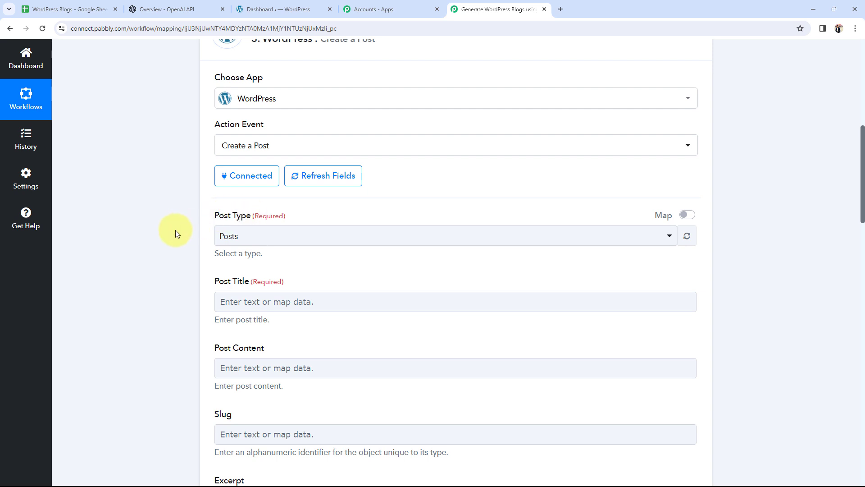
click(231, 234)
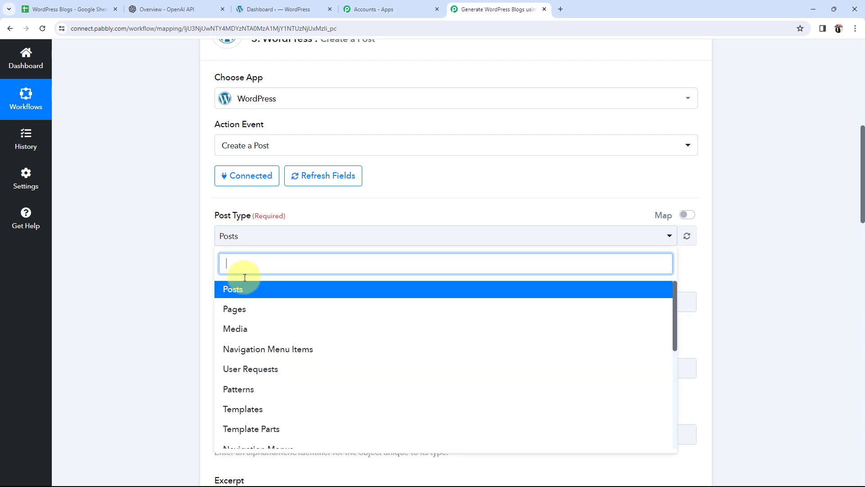
click(245, 291)
- Examine the Post Title and Post Content fields, and view the source title in the WordPress Blogs spreadsheet
scroll(169, 261, down, 2)
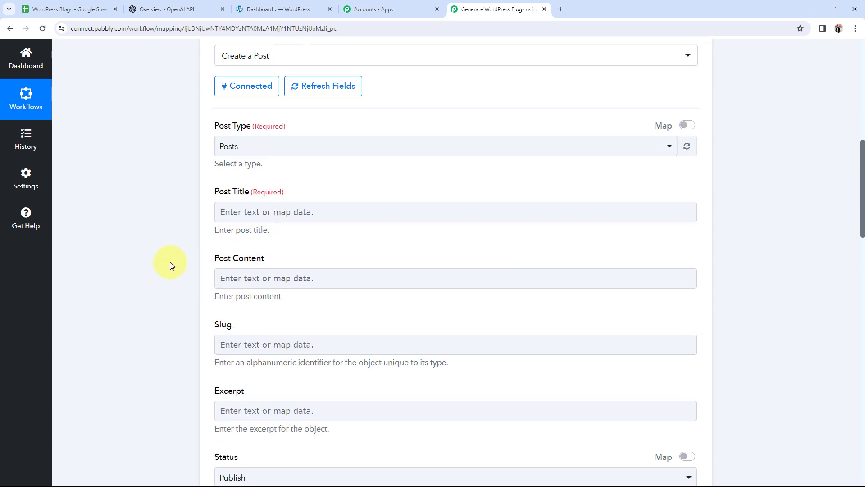
drag(214, 188, 247, 193)
drag(212, 261, 264, 258)
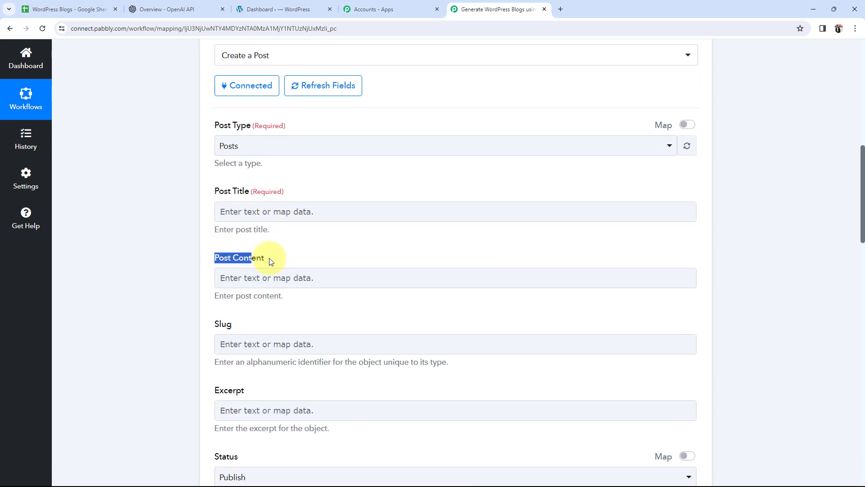
click(177, 256)
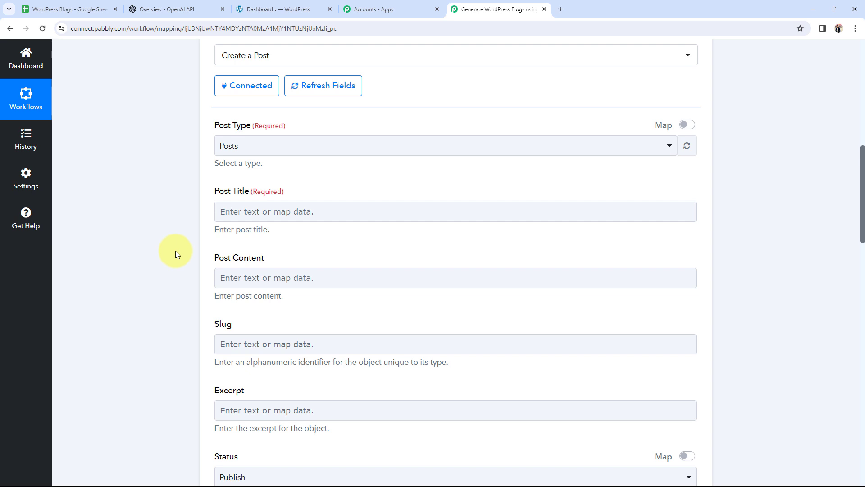
scroll(175, 250, down, 1)
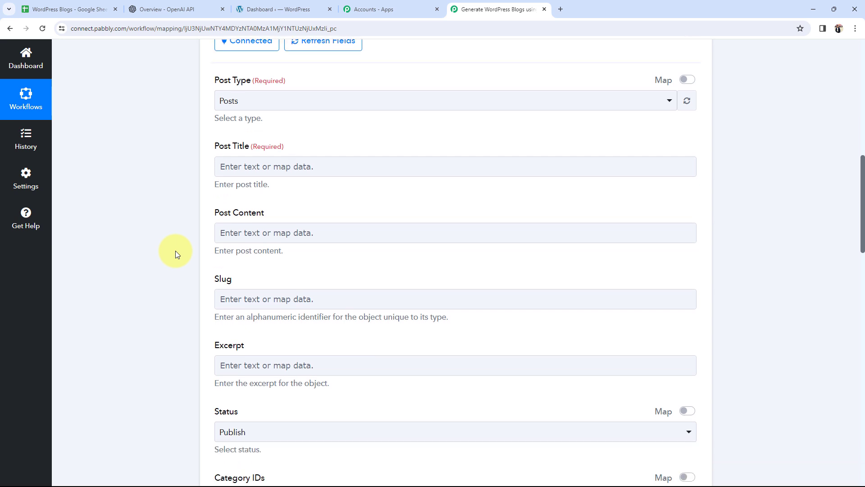
click(108, 9)
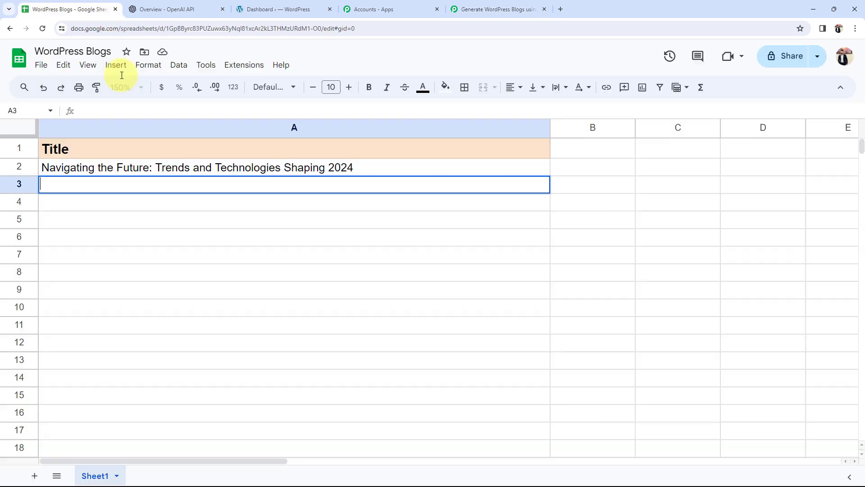
click(166, 9)
click(99, 9)
click(521, 10)
- Map the Post Title to the Title value from the Google Sheets trigger
click(239, 174)
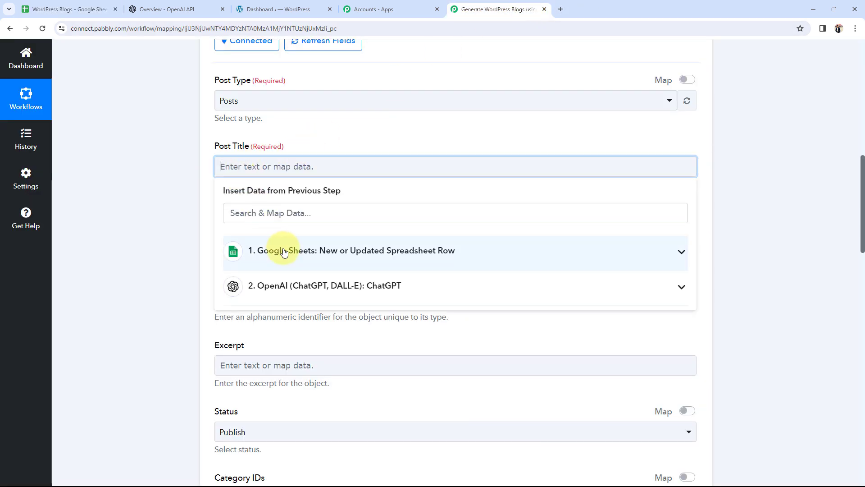
click(671, 251)
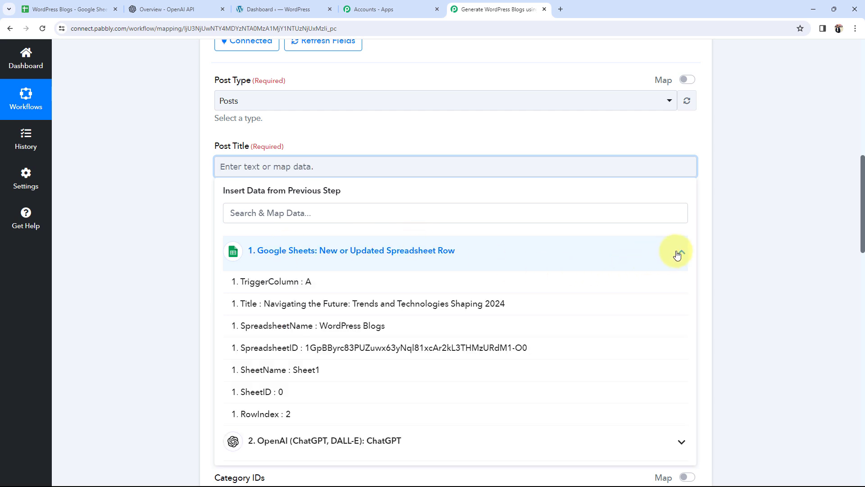
click(333, 304)
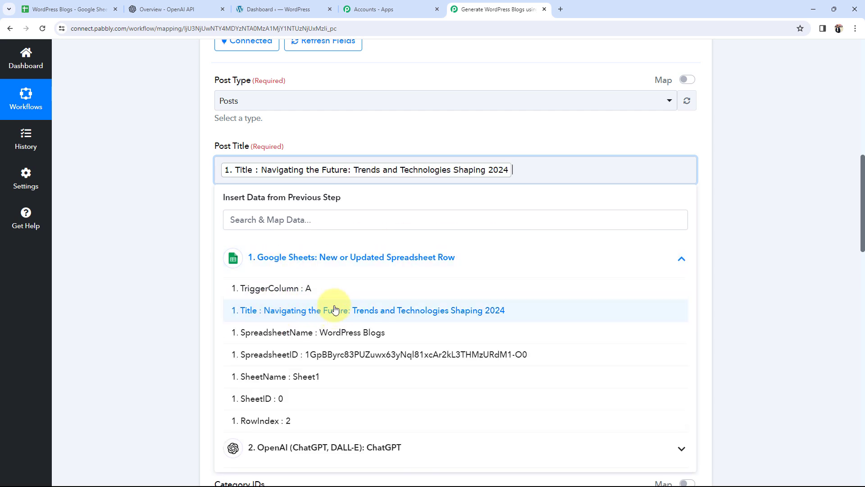
click(145, 224)
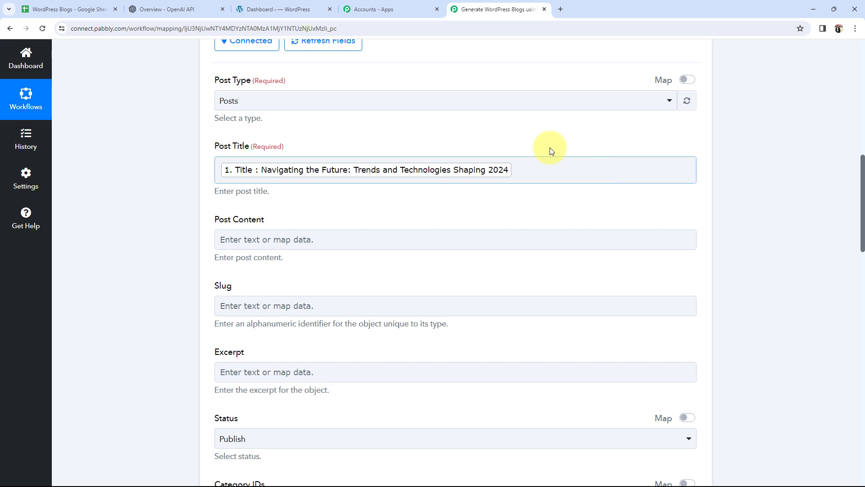
- Map the Post Content to the Choices 0 Message Content value from the OpenAI ChatGPT step
scroll(159, 197, down, 2)
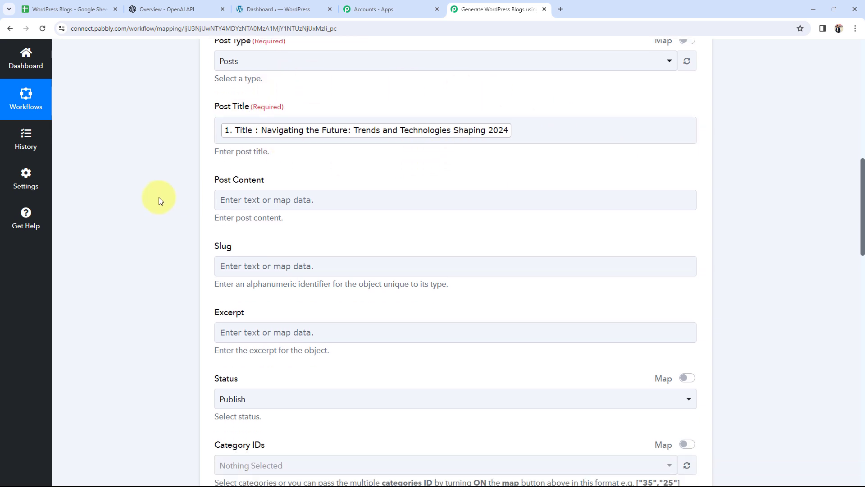
click(244, 151)
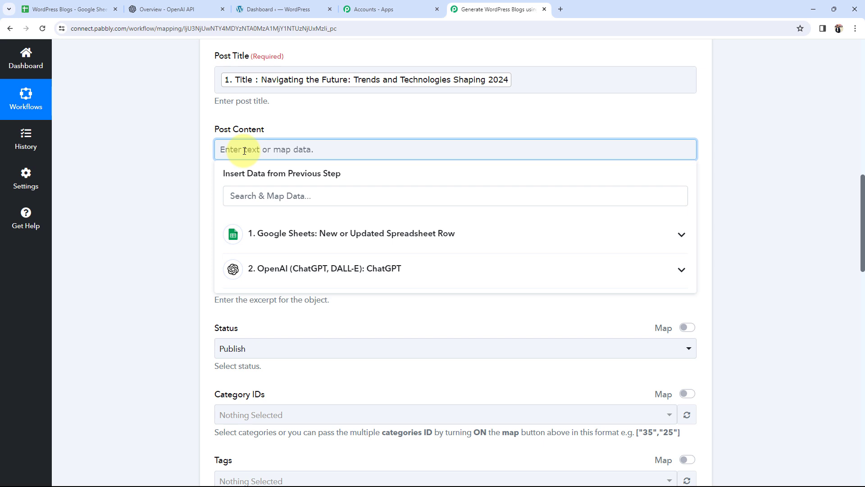
click(611, 275)
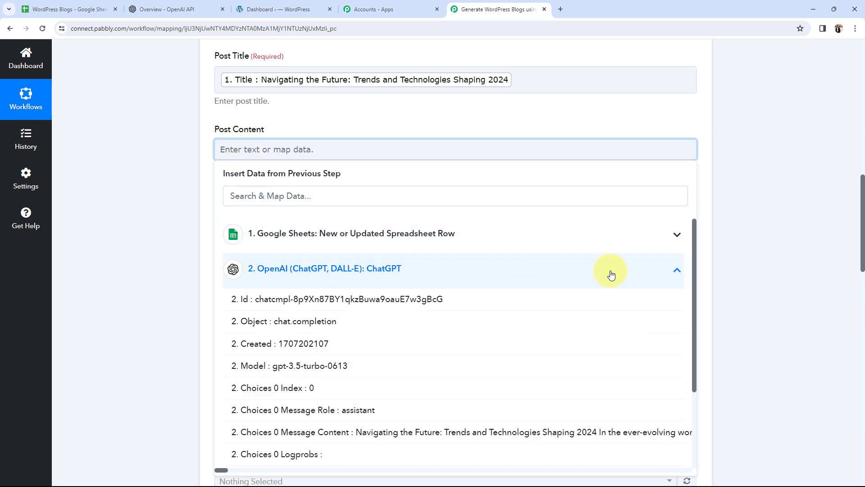
click(400, 434)
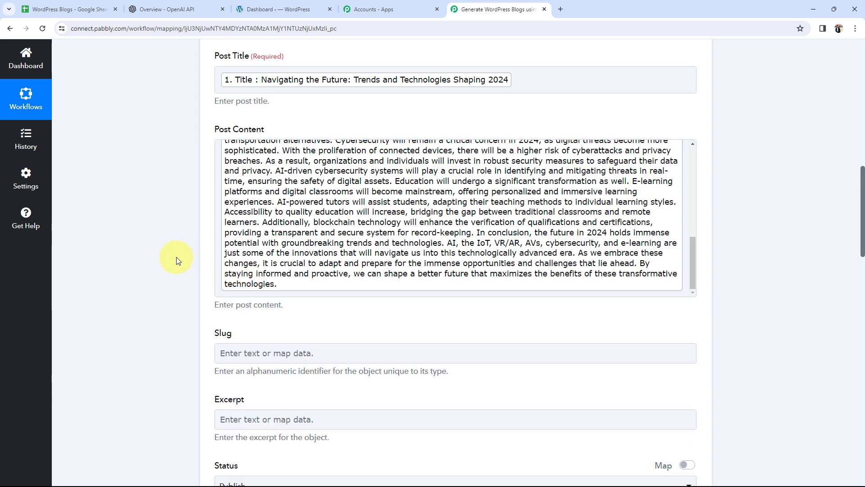
- Compare the mapped post title and content with the title in cell A2 of the WordPress Blogs spreadsheet
scroll(176, 257, up, 1)
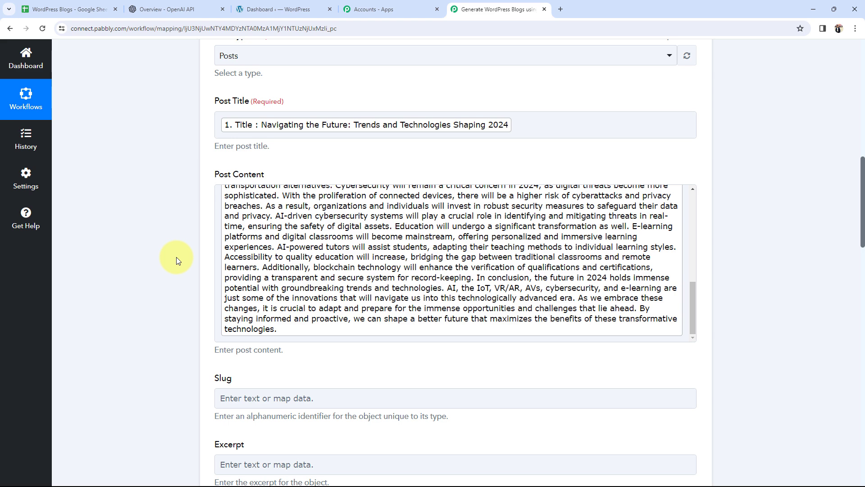
click(44, 4)
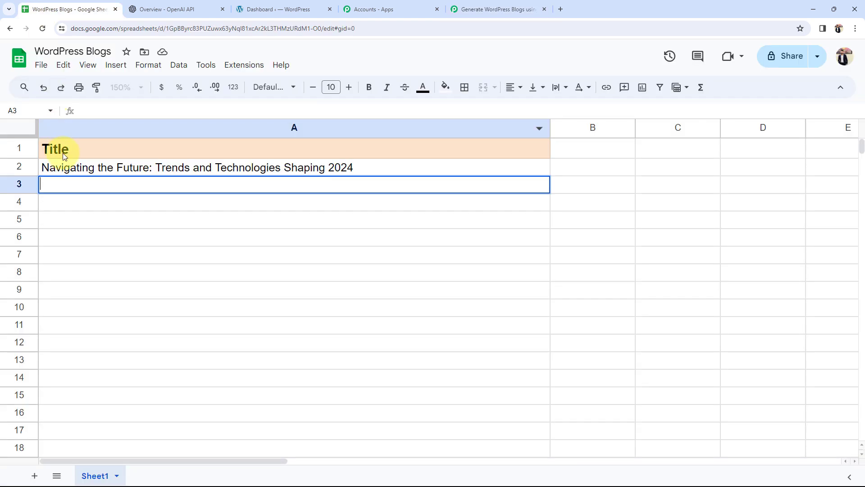
click(104, 168)
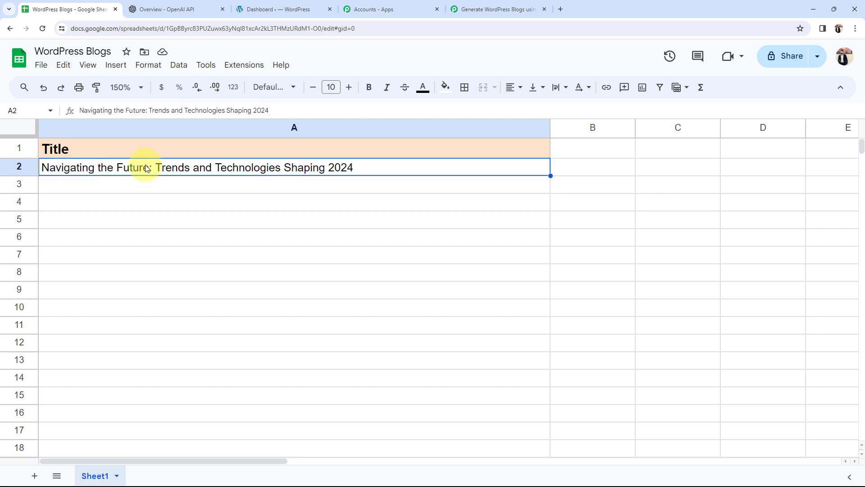
click(496, 9)
click(326, 131)
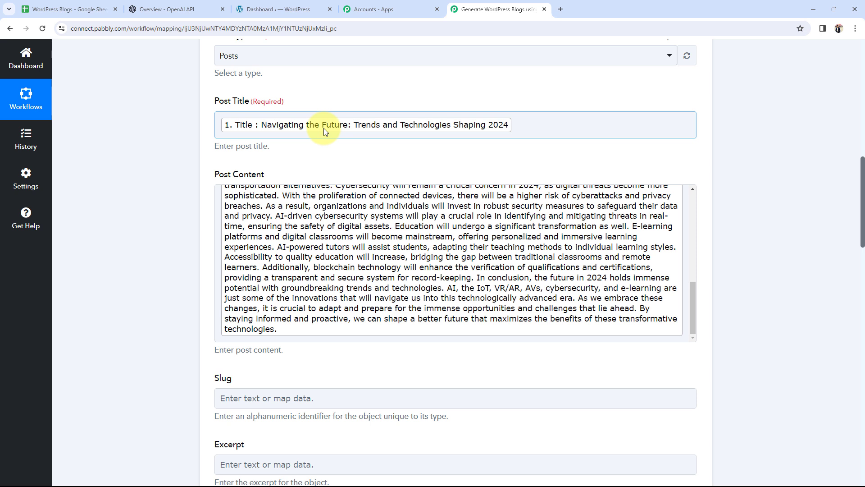
click(261, 224)
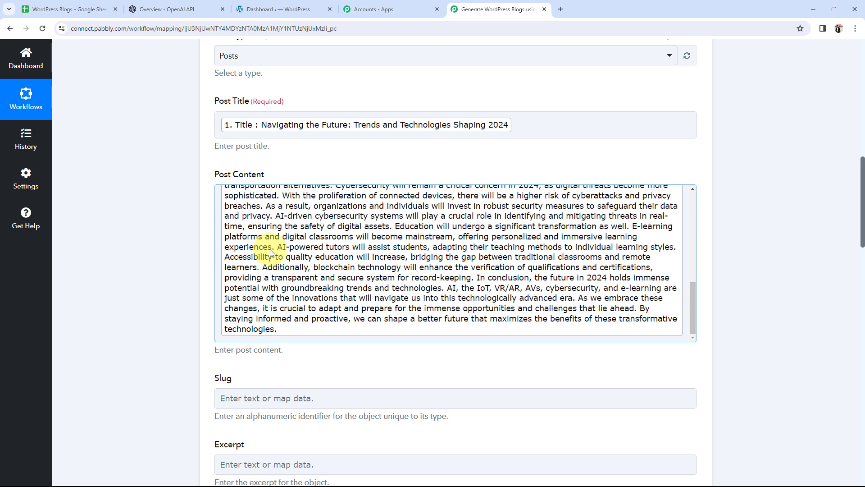
- Set the status of the WordPress post to Publish
scroll(135, 191, down, 4)
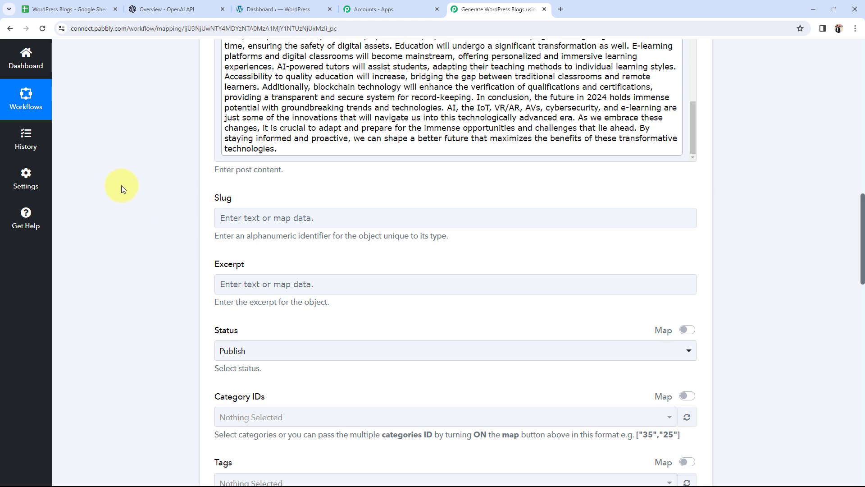
scroll(122, 185, down, 2)
click(231, 266)
click(239, 318)
- Turn on mapping for the Featured Media ID and clear its value so the field is empty
scroll(179, 284, down, 3)
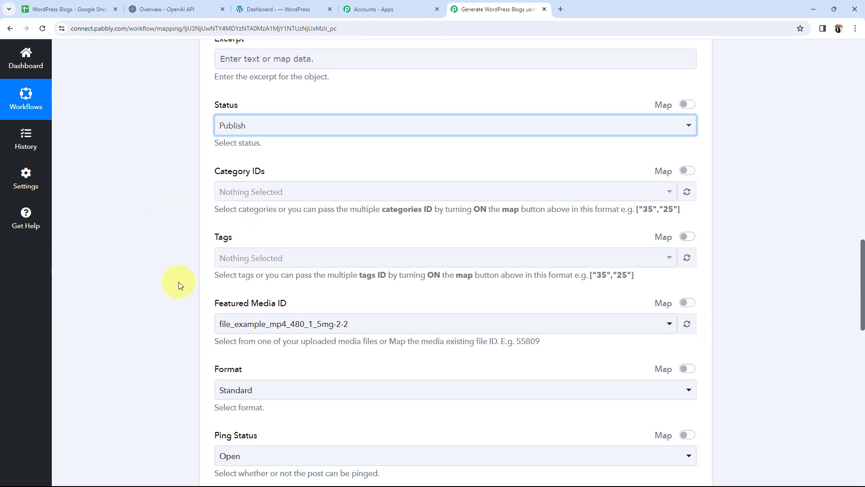
scroll(178, 282, down, 2)
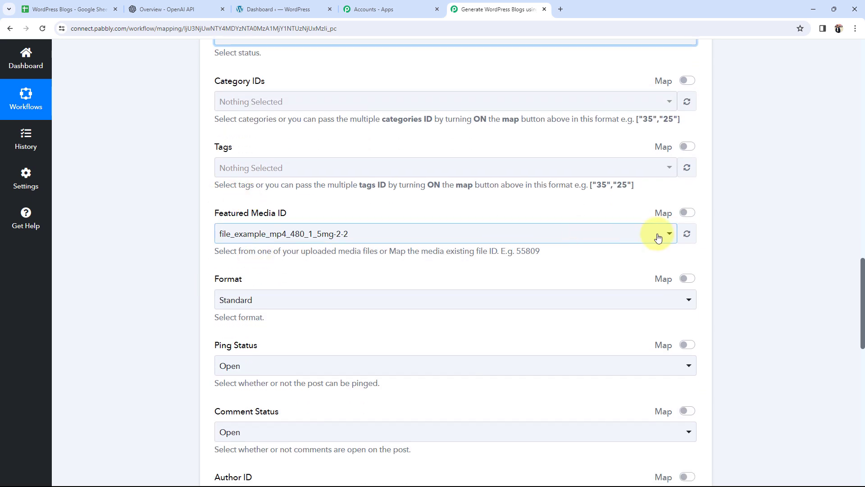
click(688, 213)
drag(290, 229, 129, 217)
key(BackSpace)
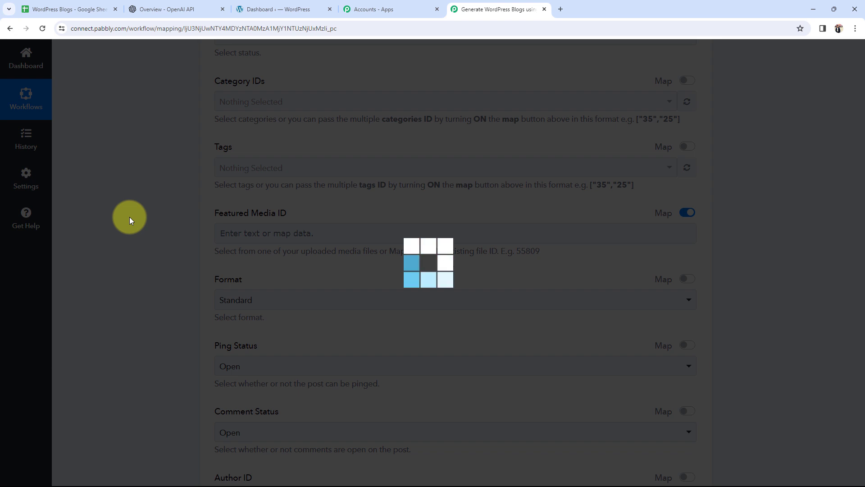
- Review the remaining WordPress post fields from Format through Date Gmt, down to the end of the action form
scroll(189, 217, down, 2)
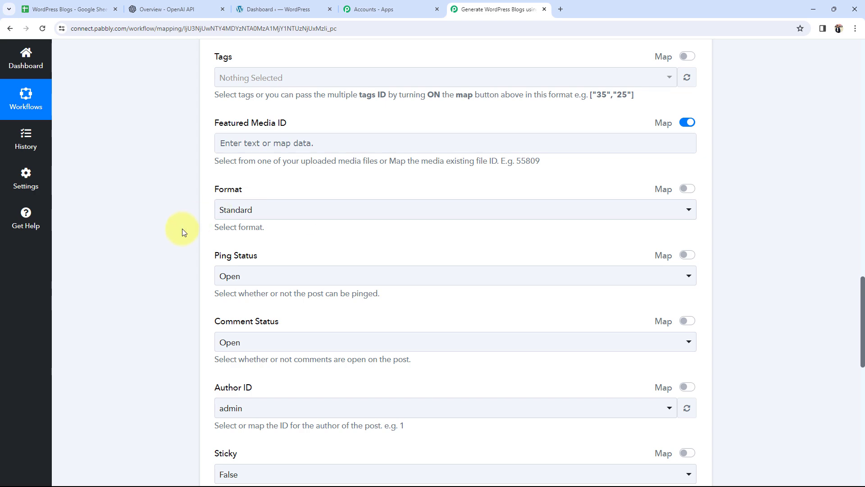
scroll(183, 231, down, 2)
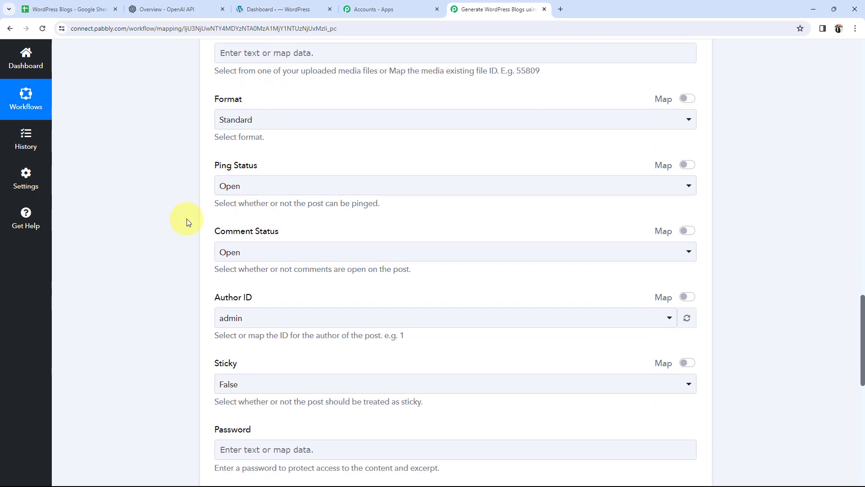
scroll(187, 218, down, 3)
click(226, 184)
click(190, 223)
scroll(169, 216, down, 3)
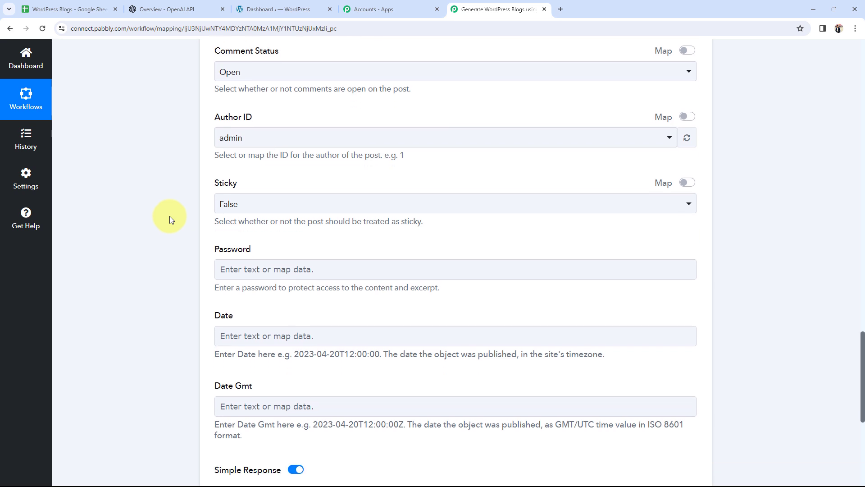
scroll(170, 220, down, 1)
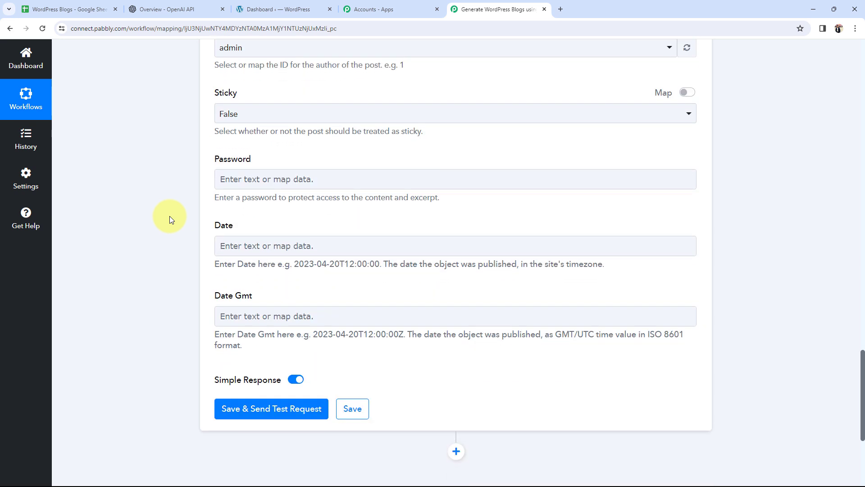
- Save the WordPress Create a Post action with a test request and check the Id, Date Gmt and Guid Rendered values in the response
click(216, 408)
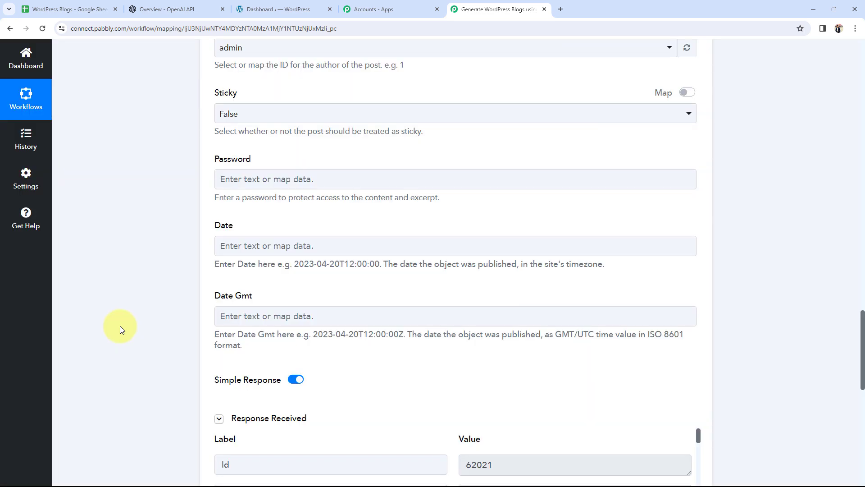
scroll(120, 326, down, 4)
drag(562, 288, 269, 272)
drag(562, 341, 465, 345)
drag(464, 375, 769, 410)
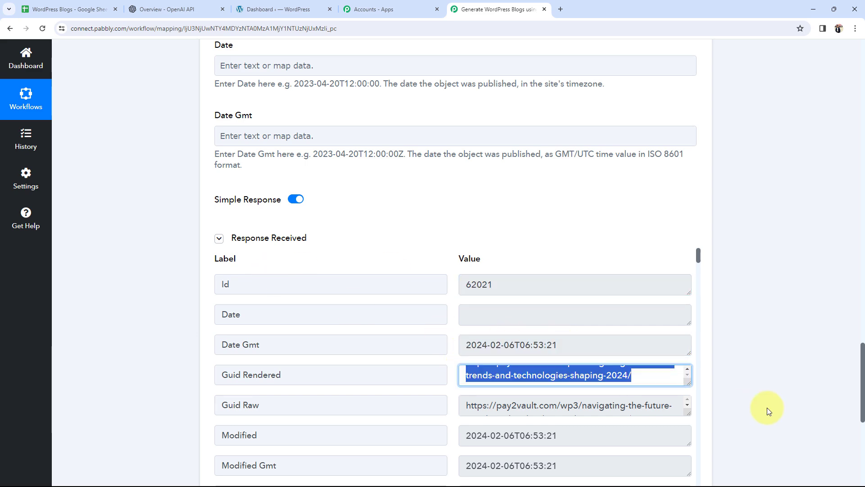
click(191, 278)
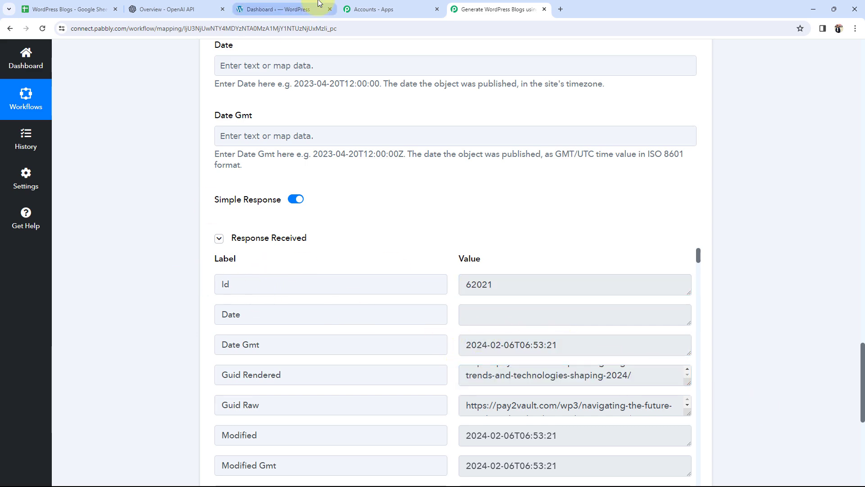
- Switch to WordPress, list all posts, and compare the newest post's title with the one in the WordPress Blogs spreadsheet
click(278, 9)
click(27, 162)
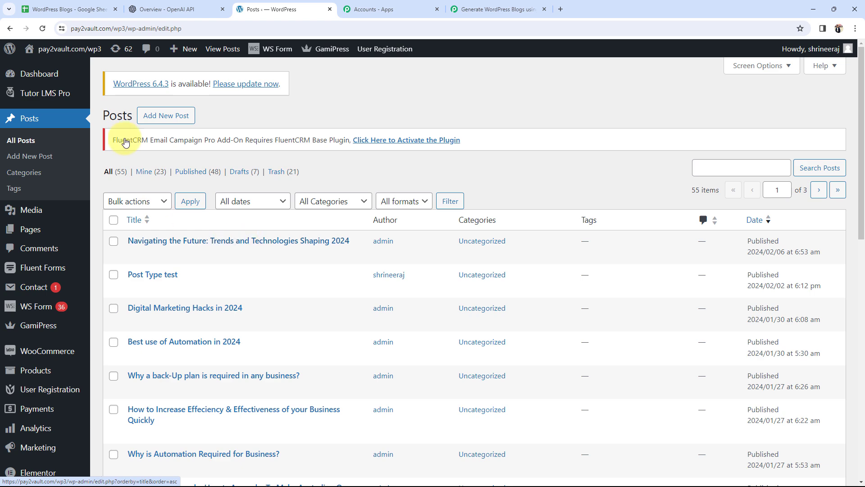
click(69, 9)
click(270, 9)
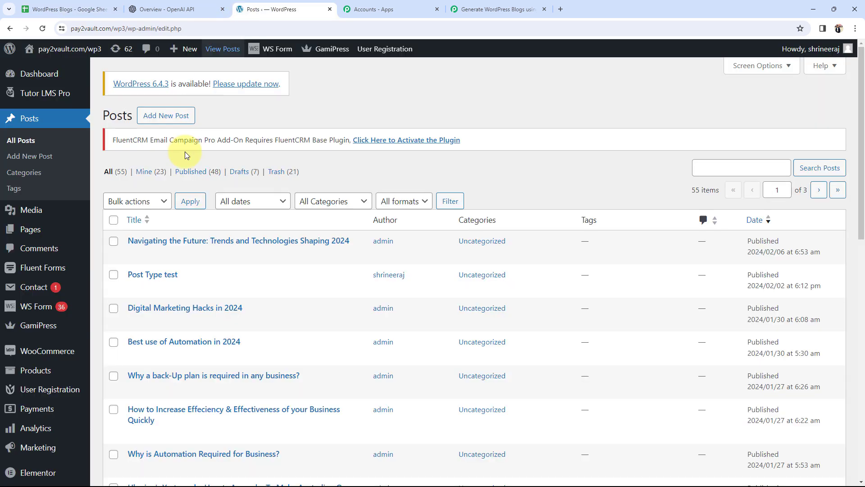
- Open the post "Navigating the Future: Trends and Technologies Shaping 2024", view its published page and collapse the feedback survey
click(195, 242)
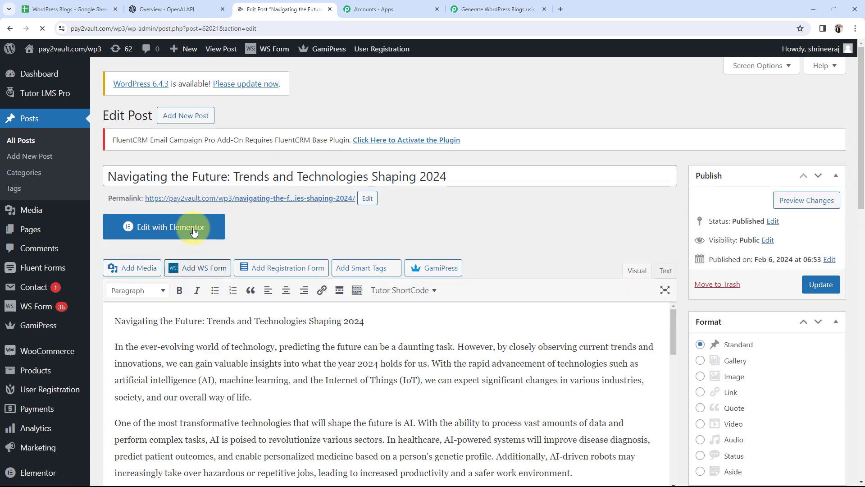
click(181, 200)
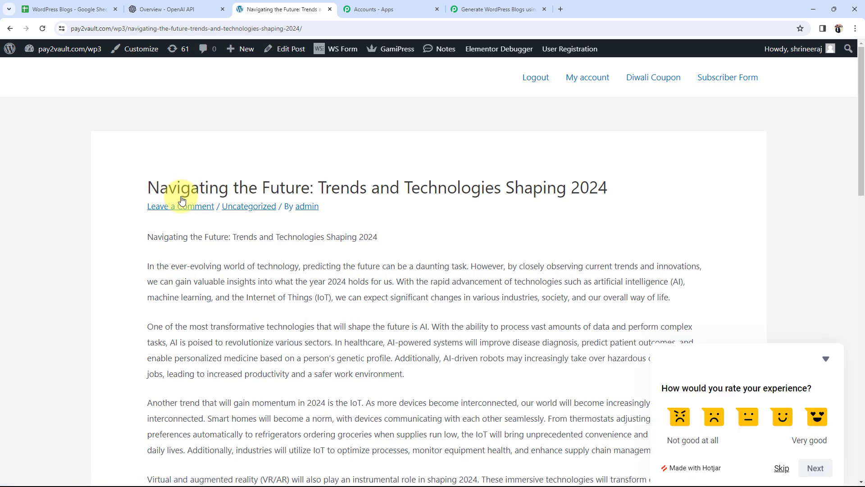
click(826, 358)
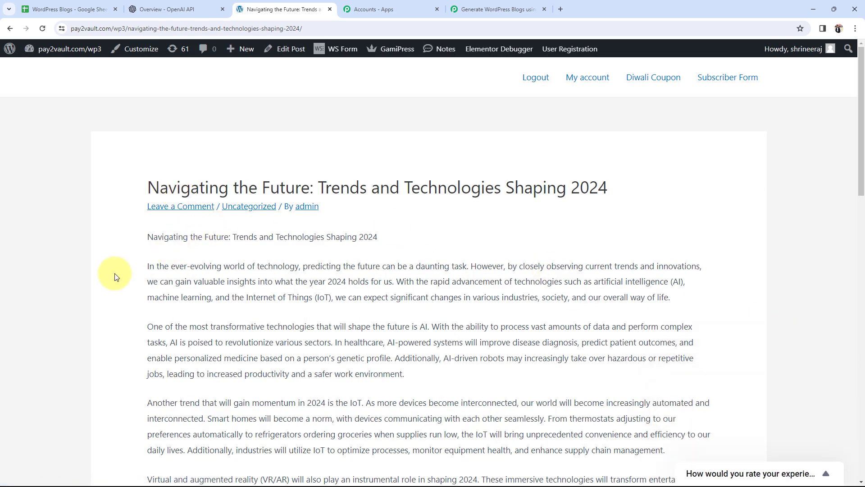
- Read through the body of the published blog post from its opening paragraphs to the end
drag(145, 236, 847, 485)
click(65, 375)
scroll(158, 342, down, 1)
scroll(180, 335, down, 6)
scroll(180, 335, up, 11)
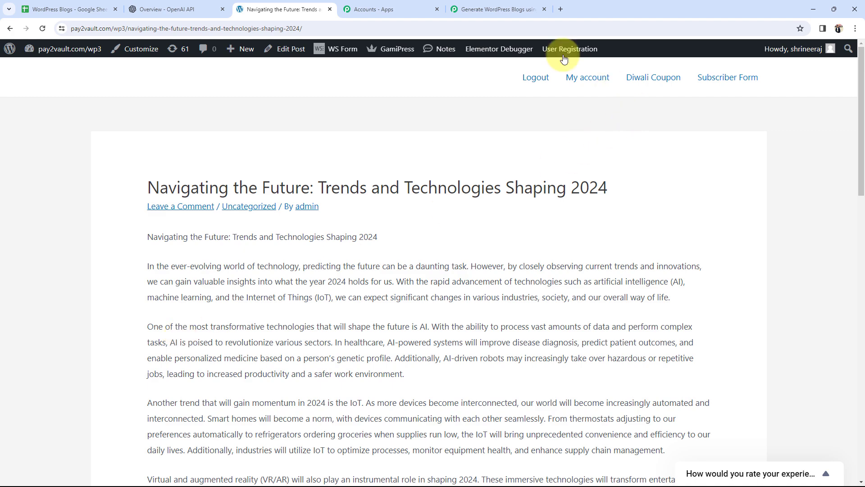
- Switch back to the Pabbly Connect workflow and review its Google Sheets, OpenAI and WordPress steps from the beginning
click(495, 9)
scroll(222, 232, up, 10)
scroll(222, 233, up, 20)
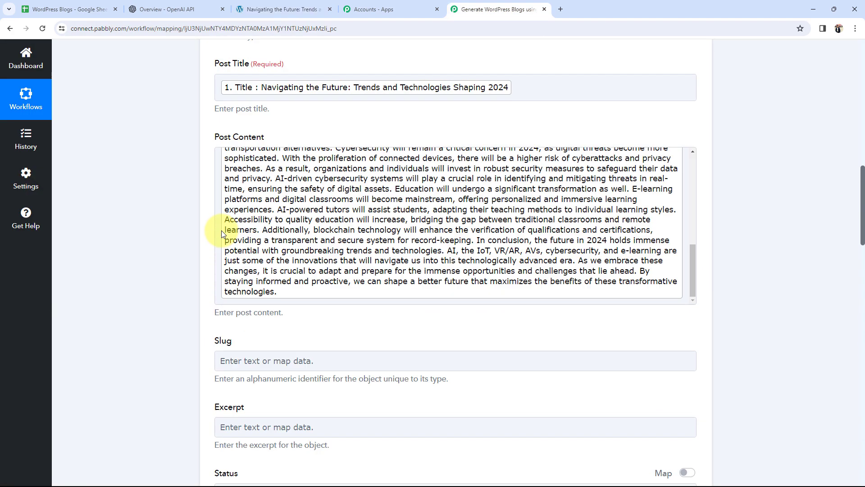
scroll(94, 247, up, 4)
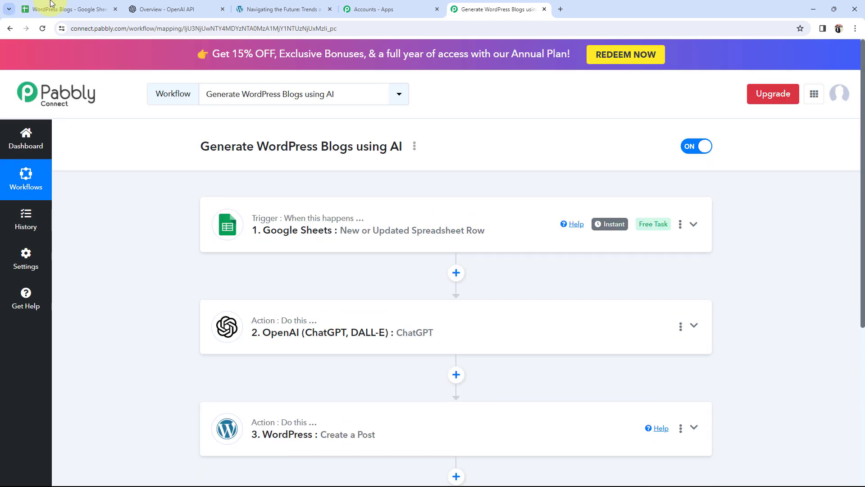
- Check the empty cell A3 below the existing title in the WordPress Blogs spreadsheet, and return to the Pabbly Connect workflow
click(67, 9)
double_click(81, 184)
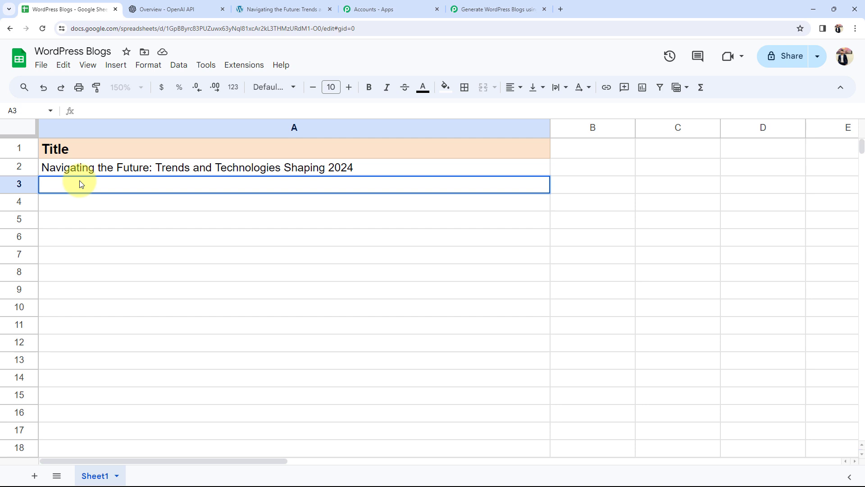
click(498, 9)
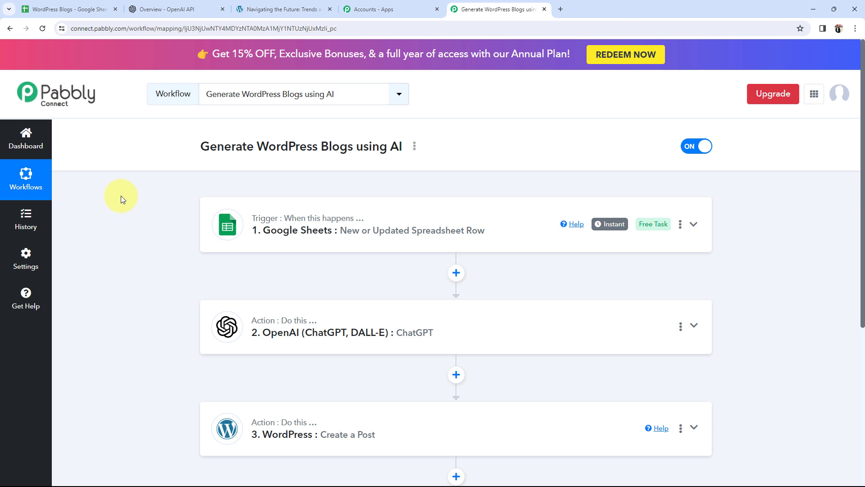